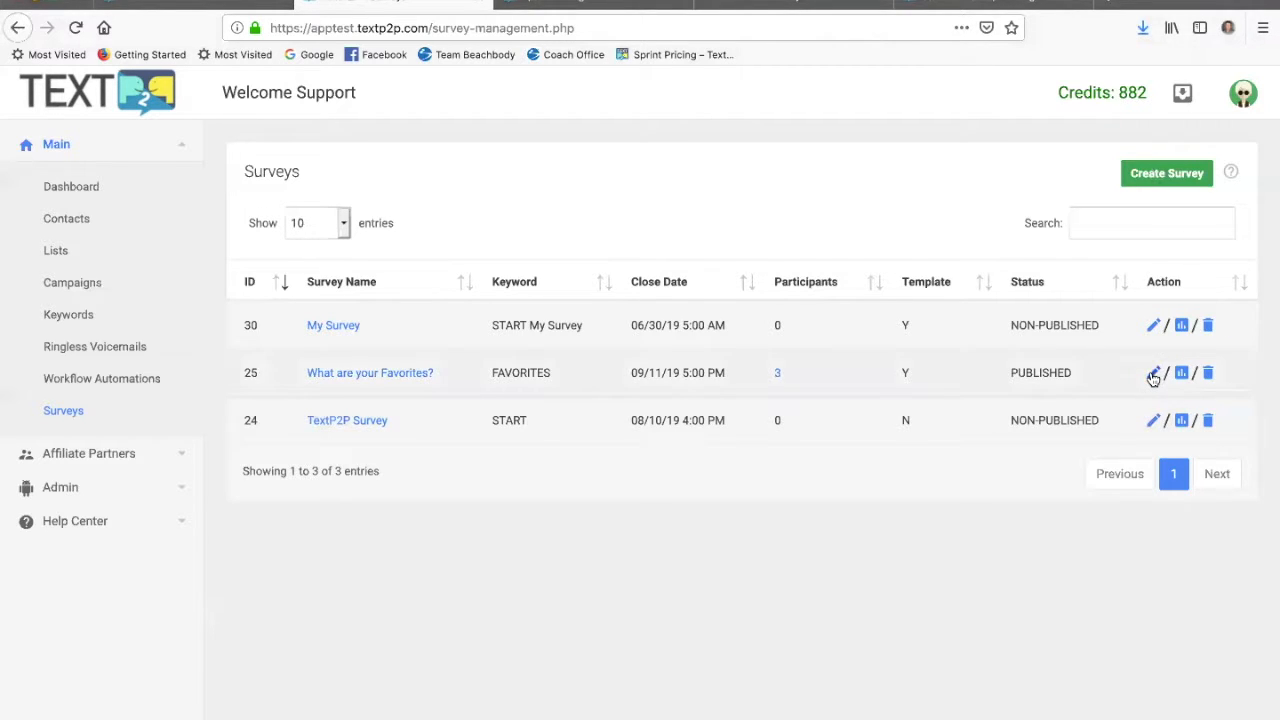
Open the details of TextP2P Survey for editing and review its name and start keyword.
left_click(1153, 420)
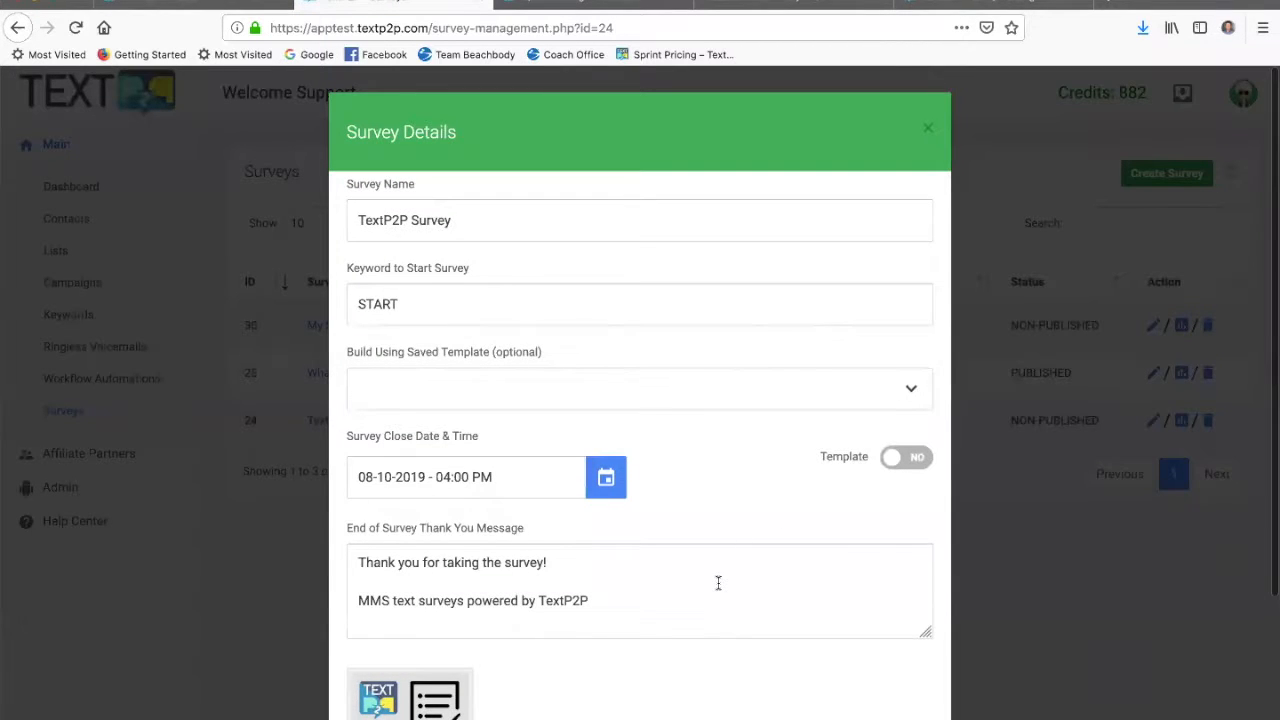
scroll(718, 583, "down", 1)
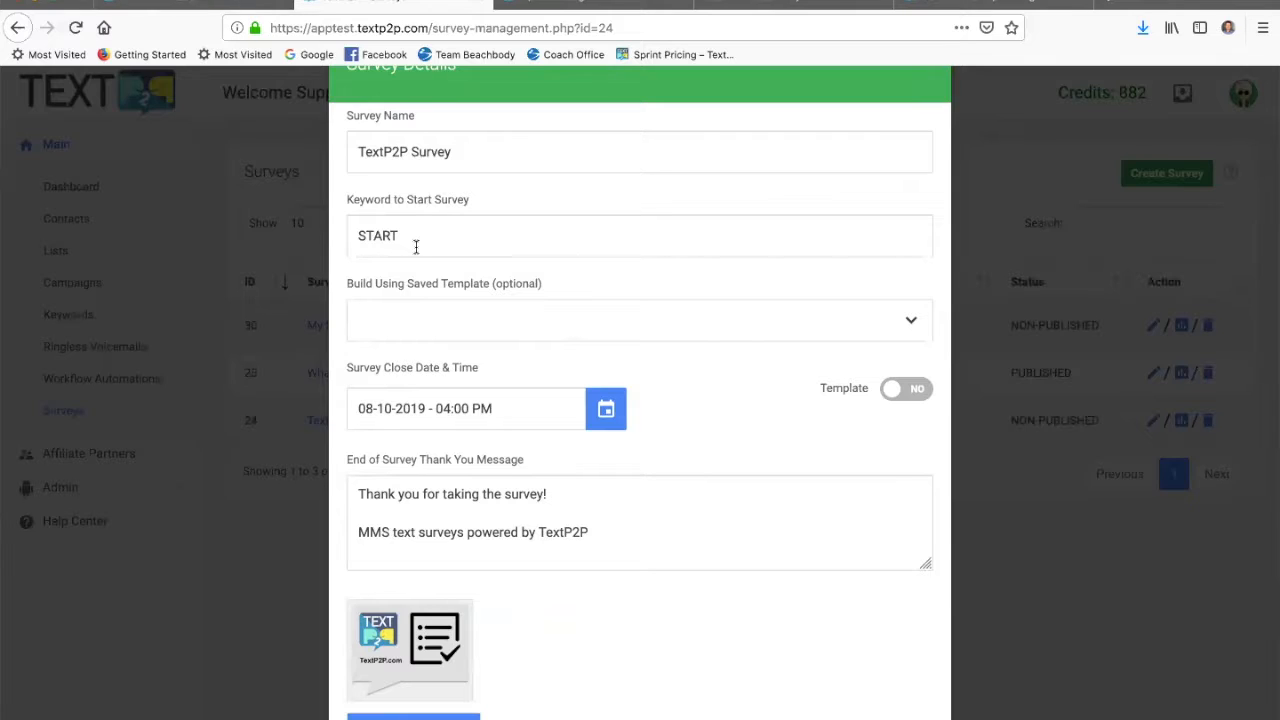
left_click_drag(402, 236, 325, 231)
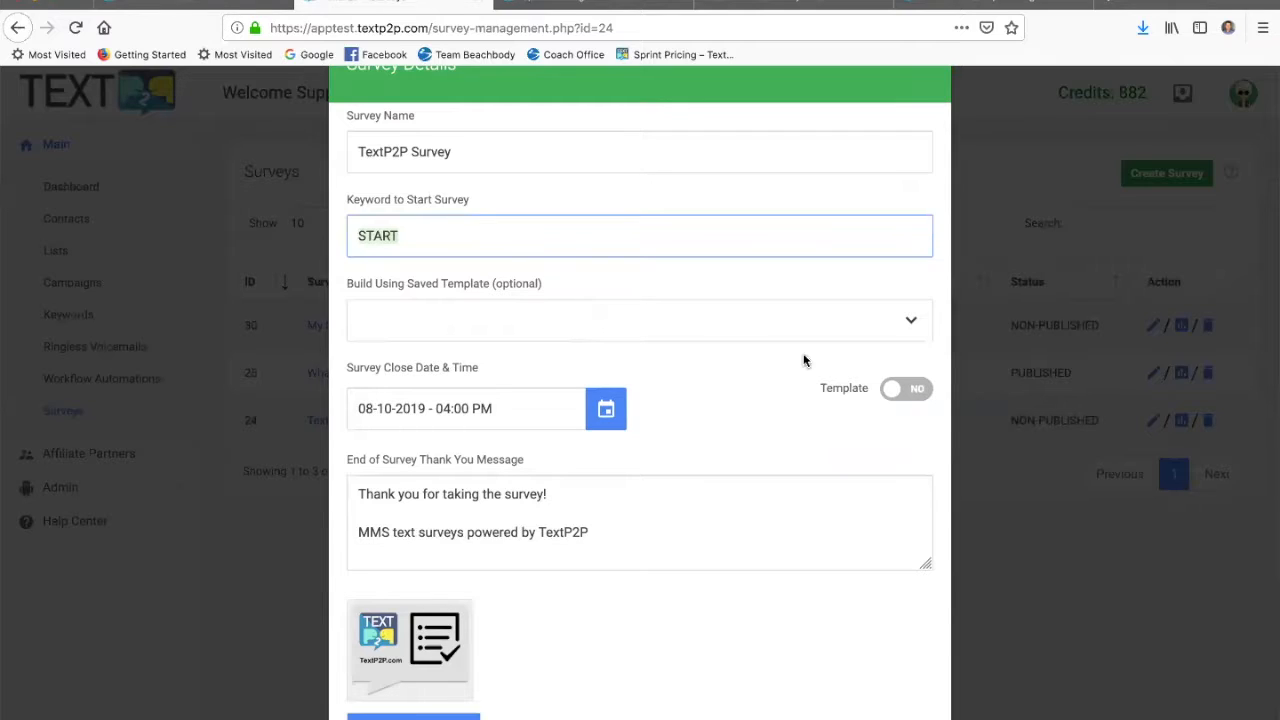
Turn the survey's Template setting on and back off, and view the saved templates available for building it.
left_click(907, 396)
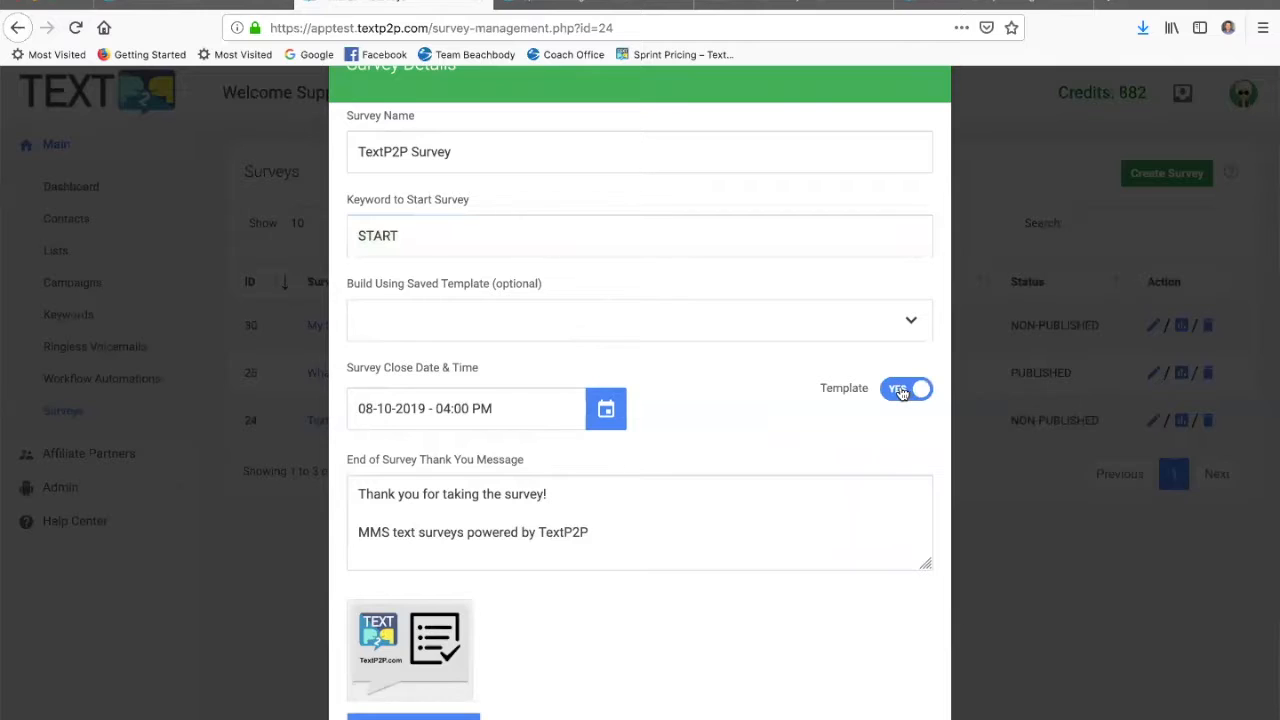
left_click(902, 393)
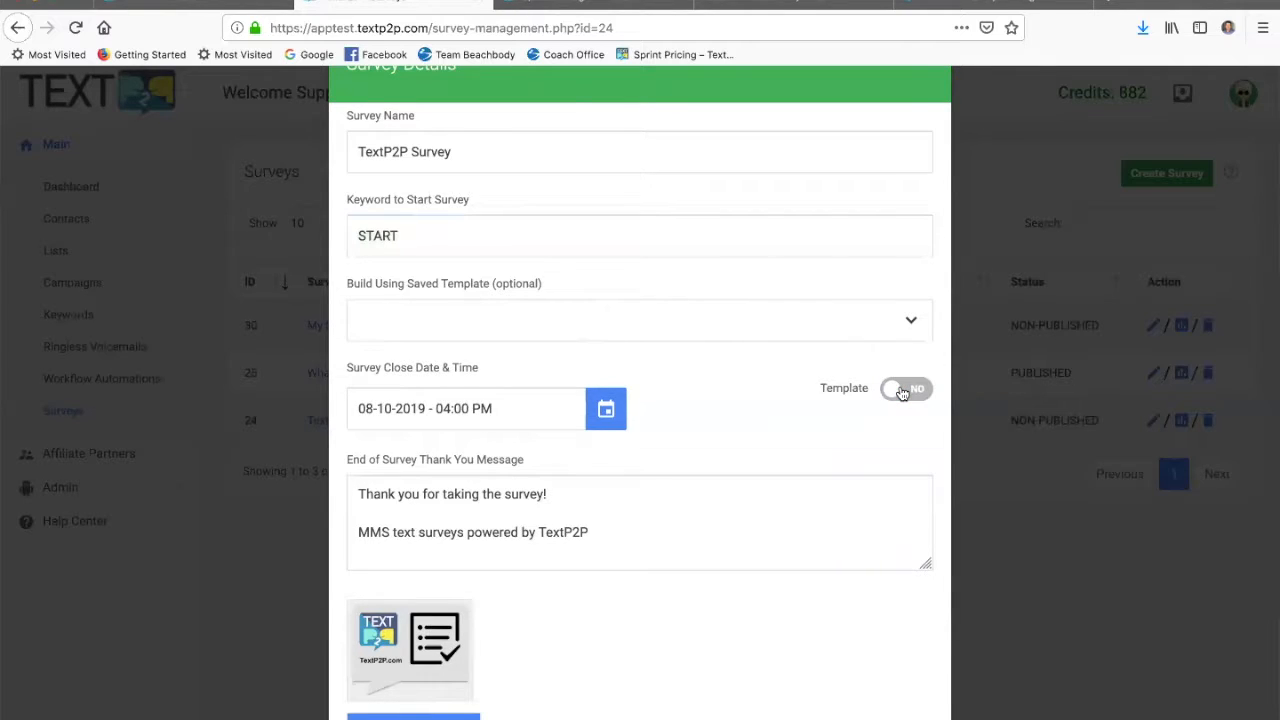
left_click(911, 321)
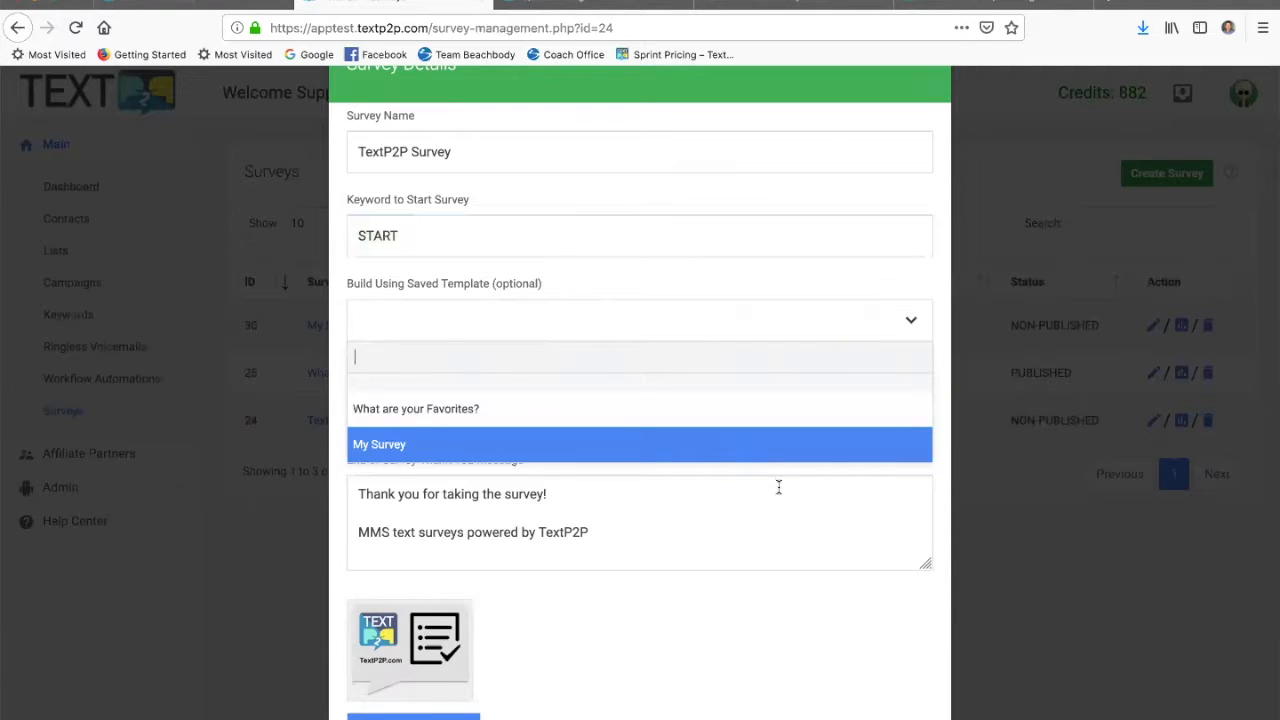
left_click(805, 503)
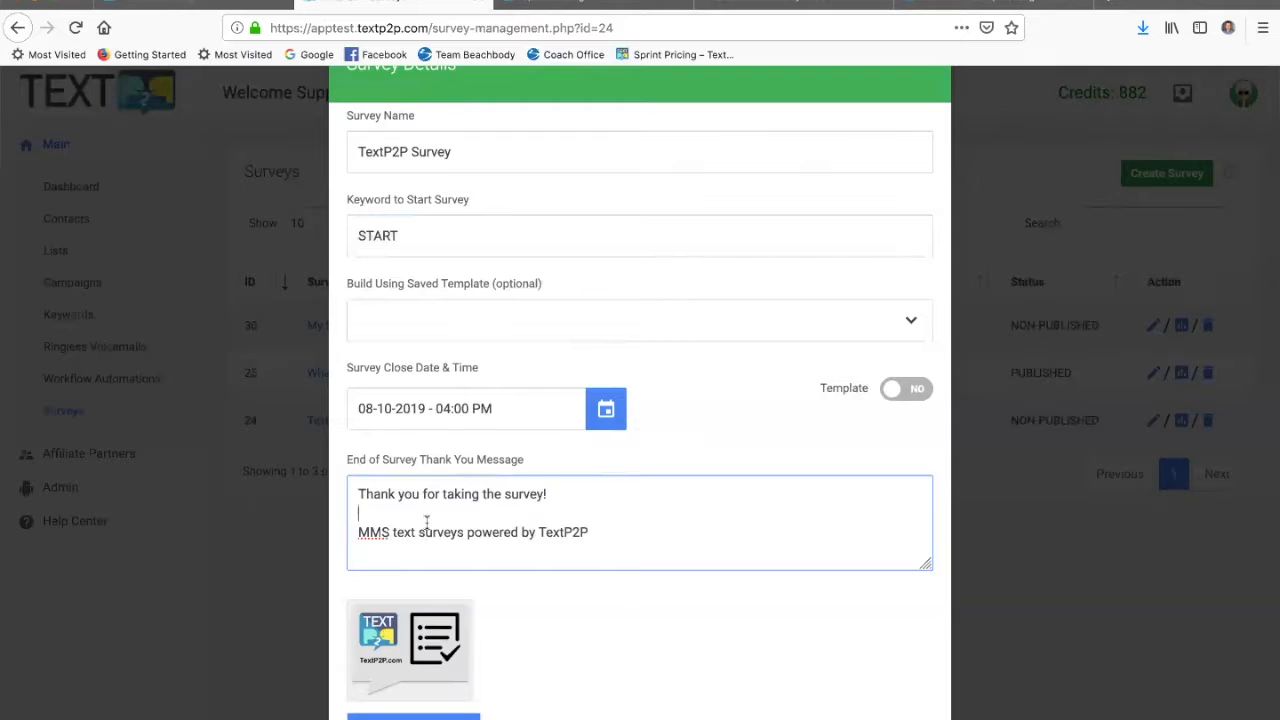
Review the end-of-survey thank you message and its image, and close the survey details without saving.
left_click_drag(362, 531, 631, 535)
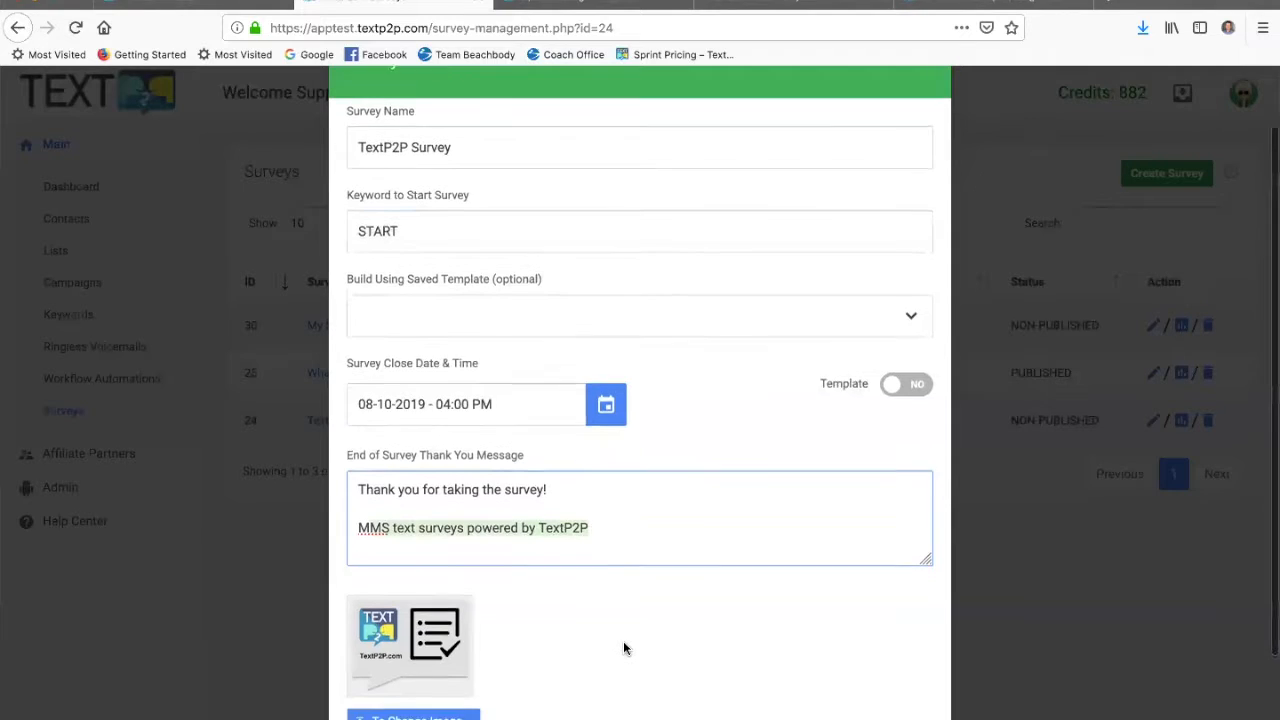
scroll(623, 649, "down", 2)
scroll(623, 648, "down", 1)
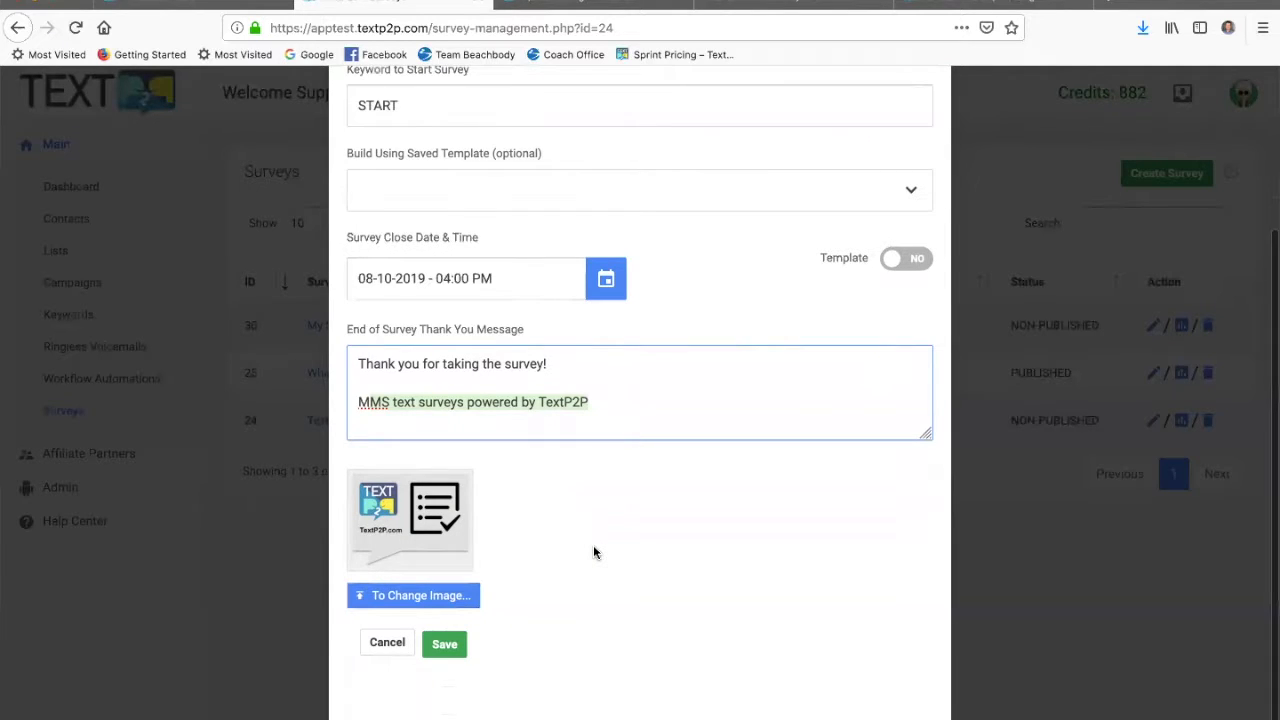
scroll(594, 550, "up", 2)
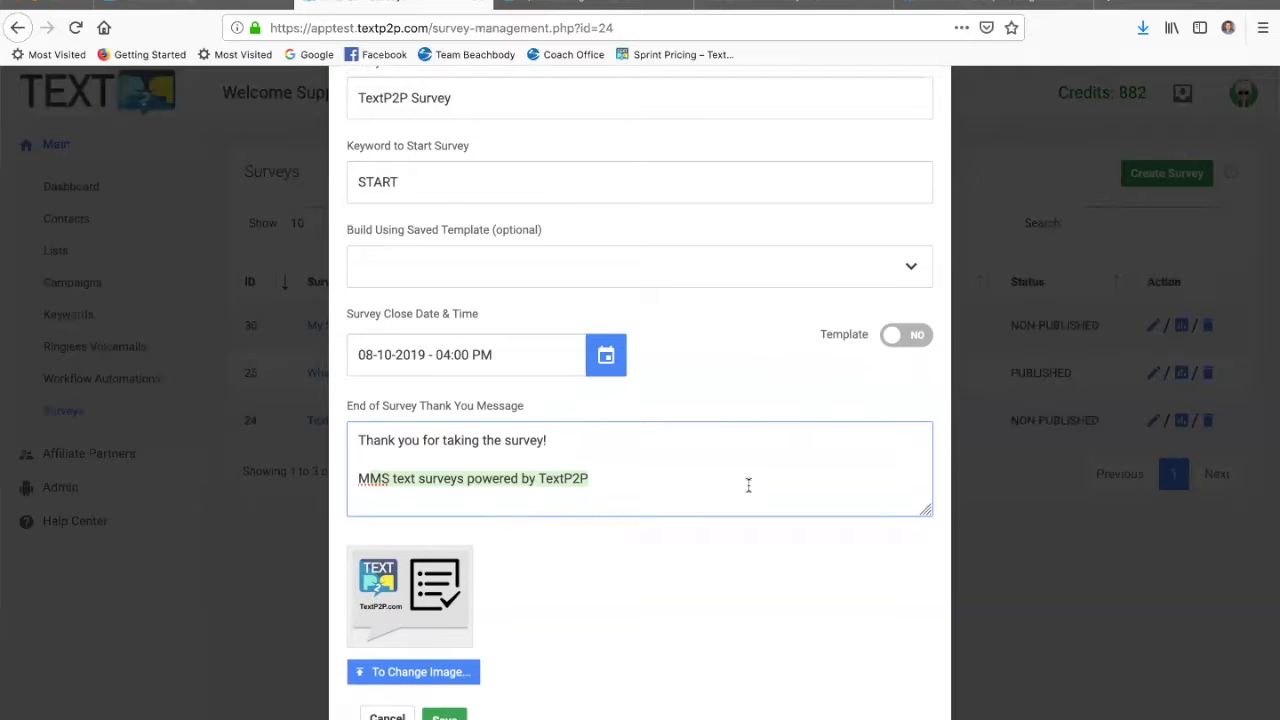
scroll(748, 485, "down", 1)
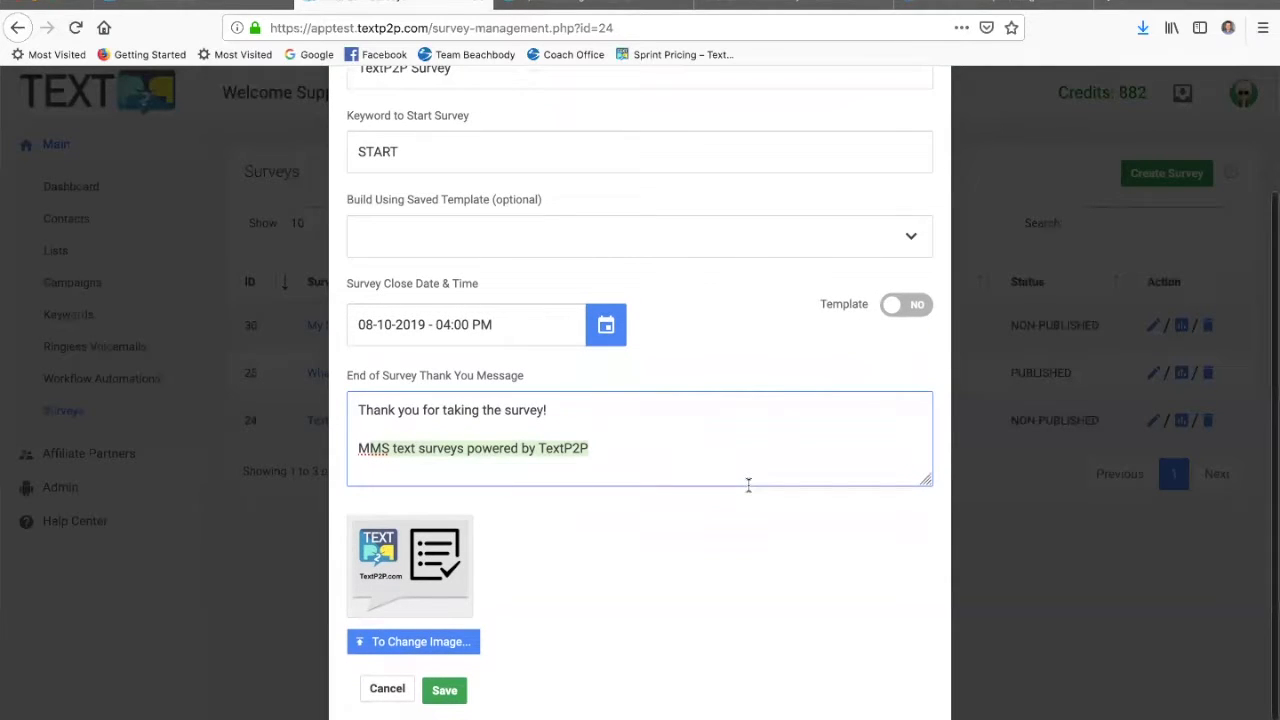
scroll(748, 485, "down", 2)
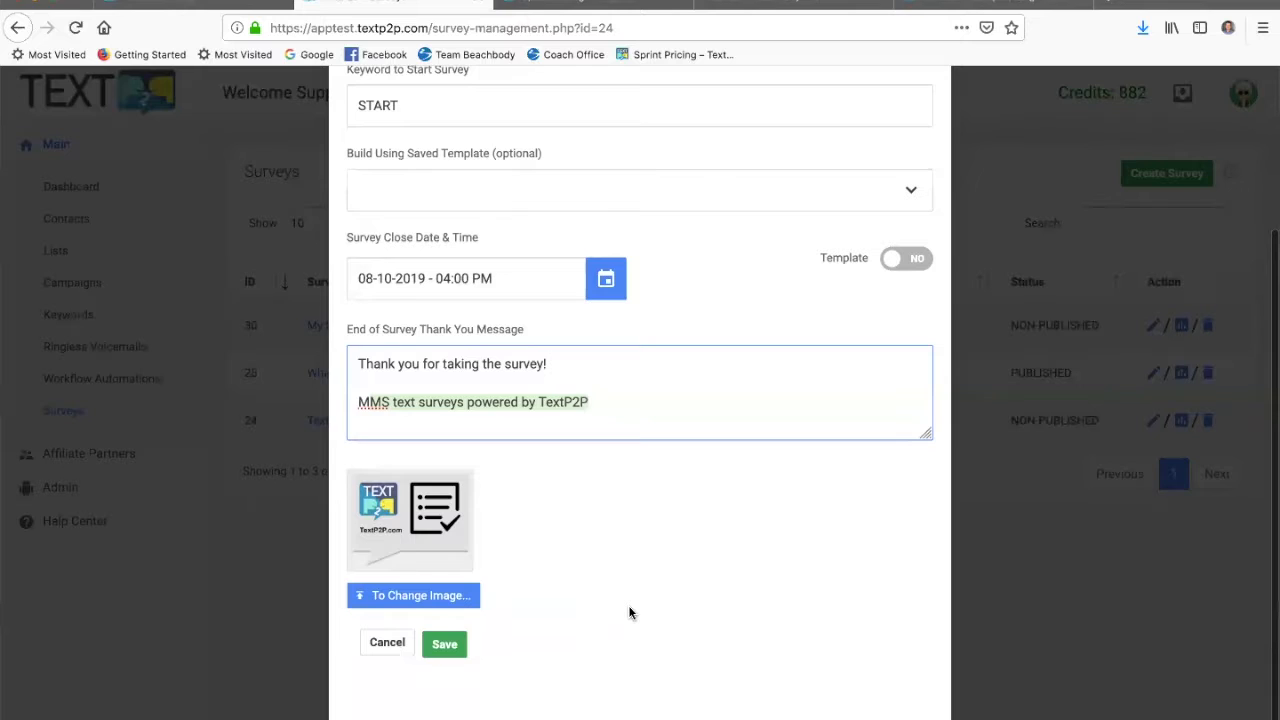
left_click(388, 645)
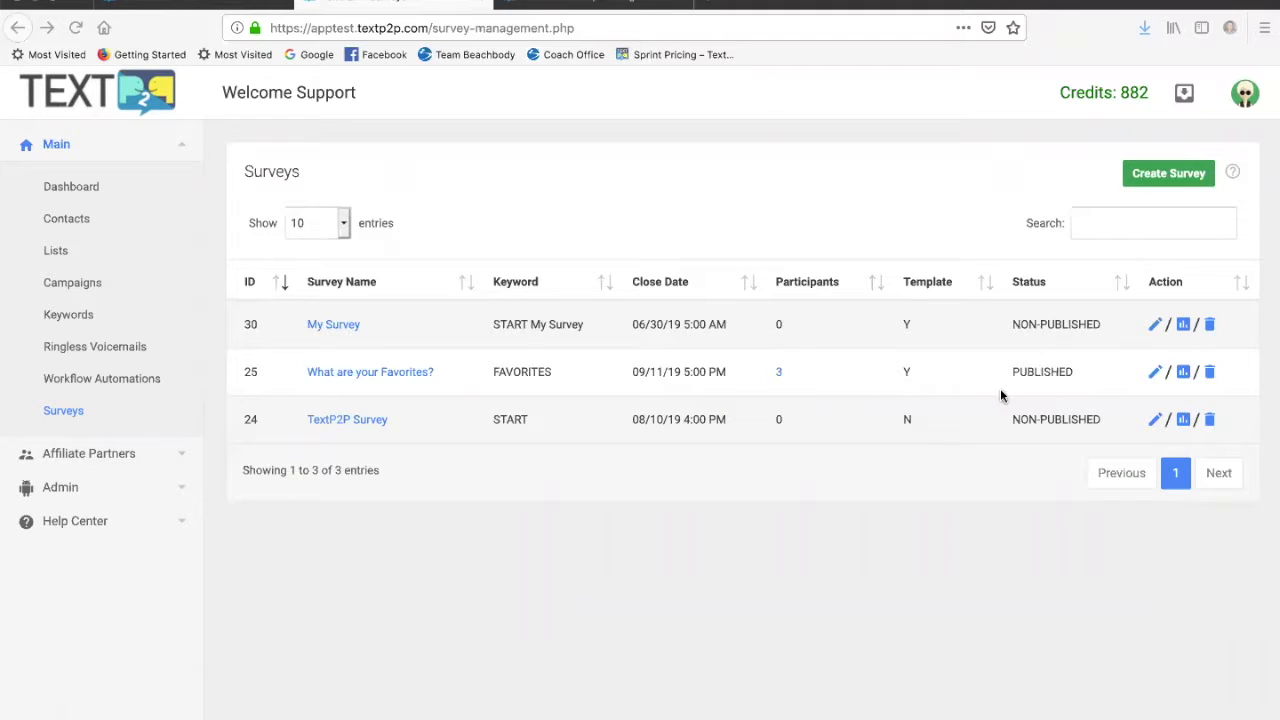
Open the question list of the survey What are your Favorites? and look through all its questions.
left_click(392, 372)
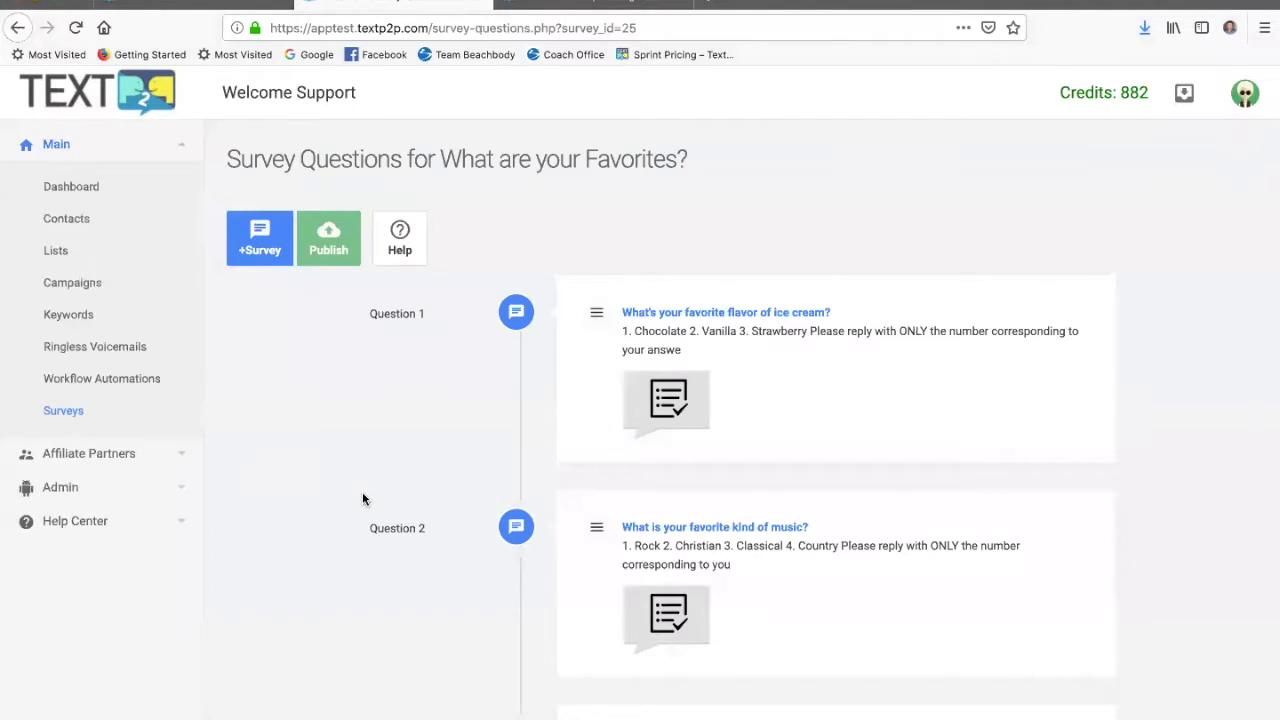
scroll(363, 497, "down", 2)
scroll(419, 428, "down", 5)
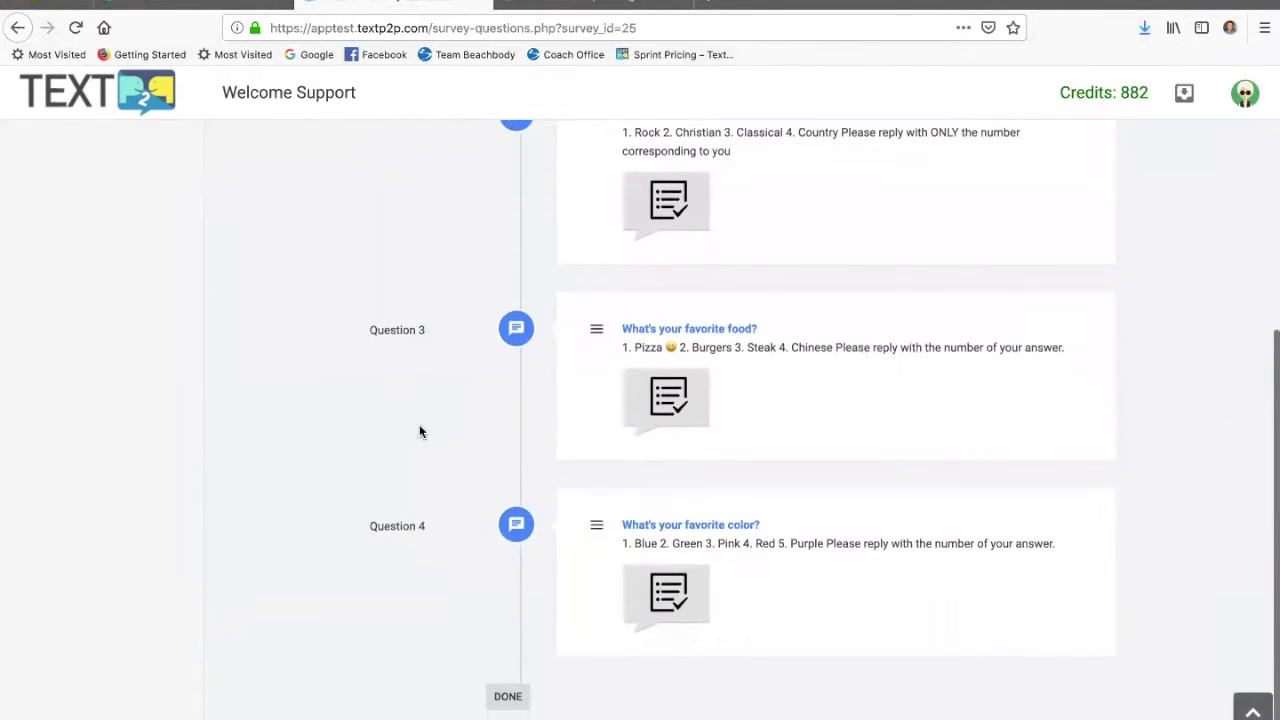
scroll(419, 426, "up", 8)
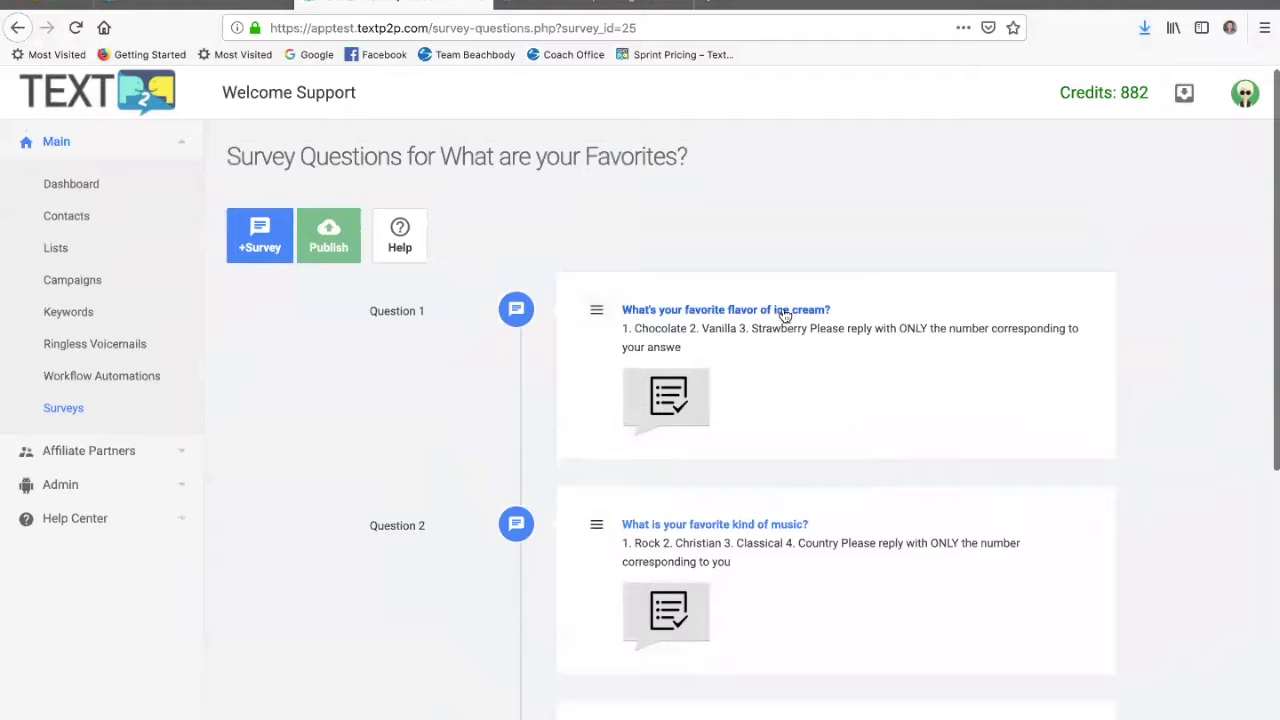
Inspect the wording, answer choices and image of the ice cream flavor question and close it unchanged.
left_click(787, 311)
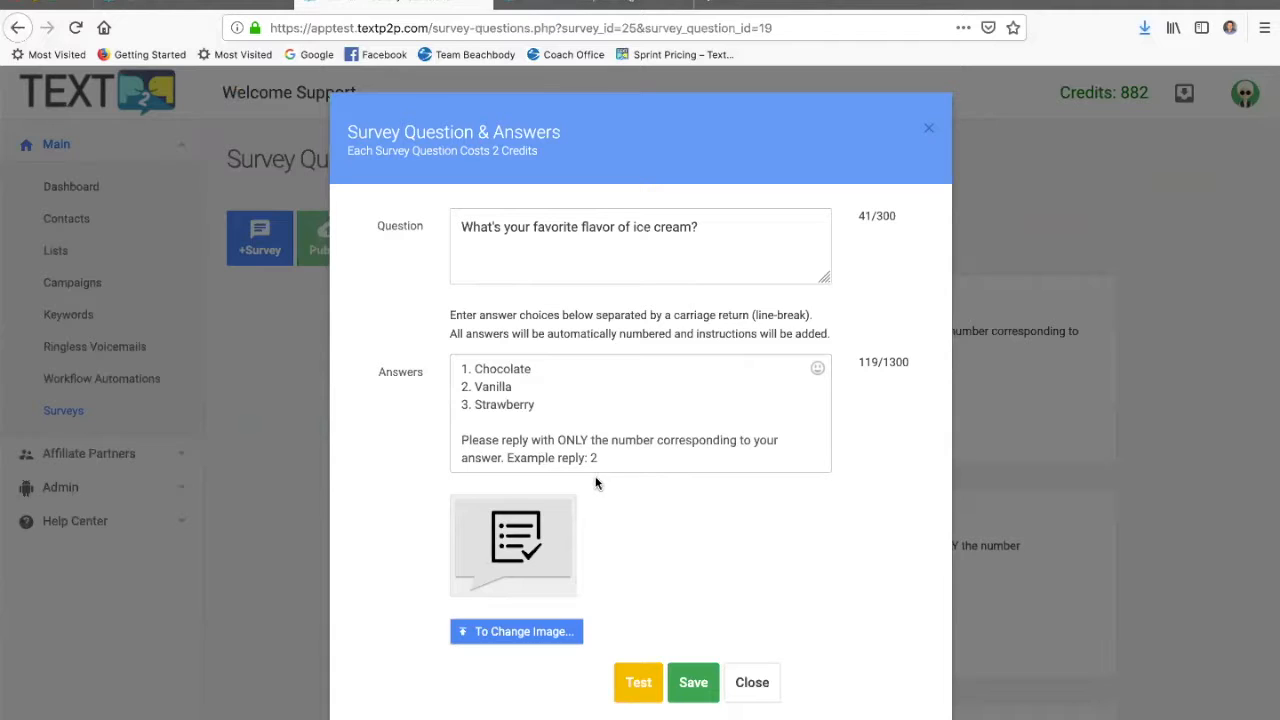
left_click(760, 684)
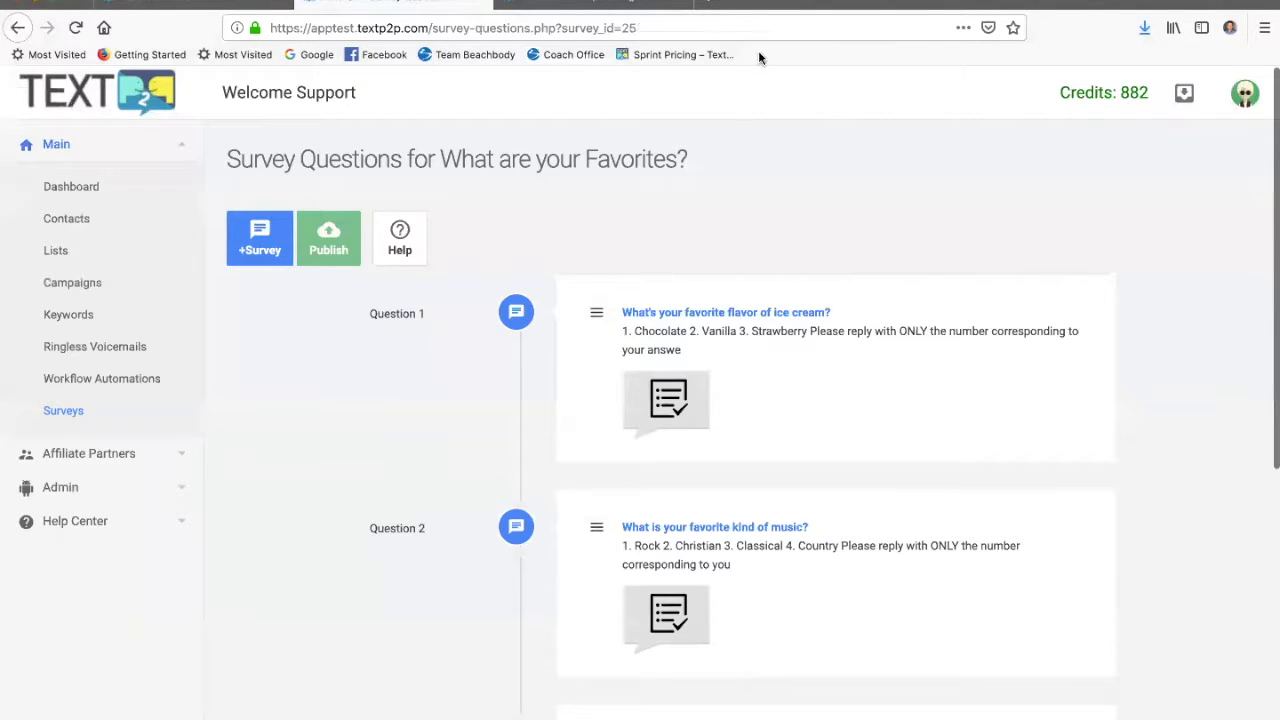
Reload the question list and add a survey question reading "What is your favorite beverage?".
left_click(696, 25)
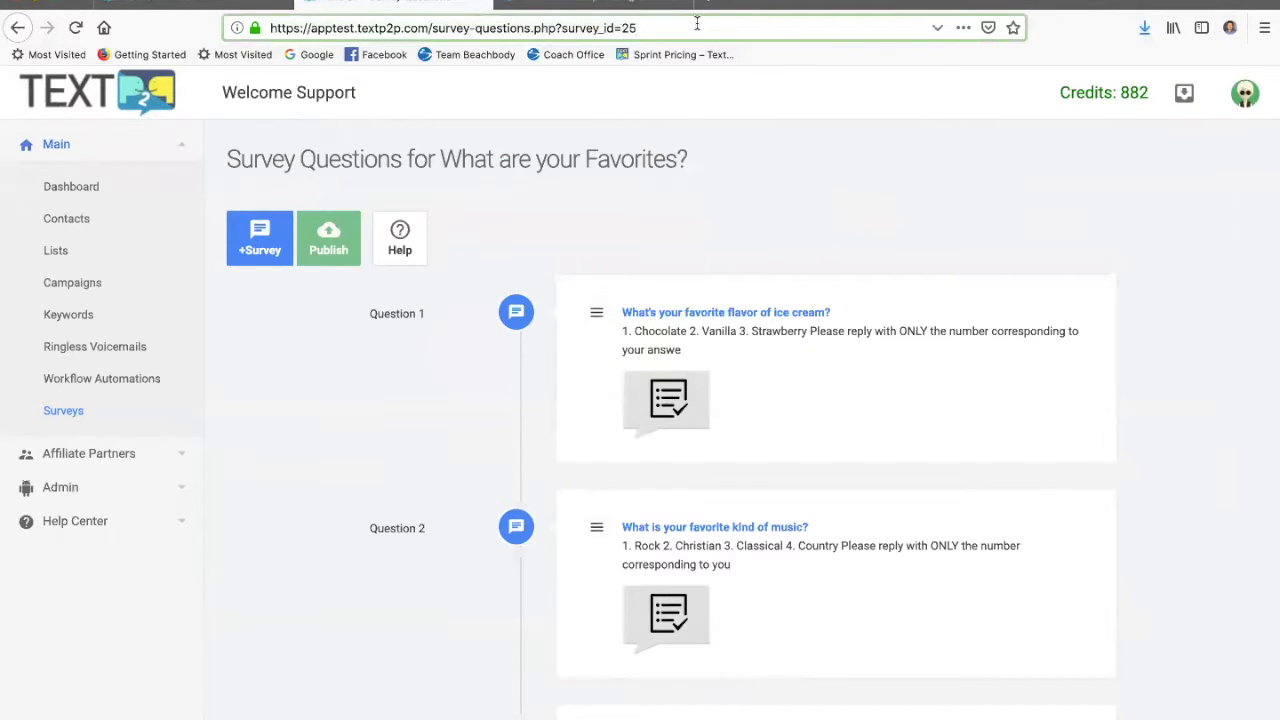
key("Return")
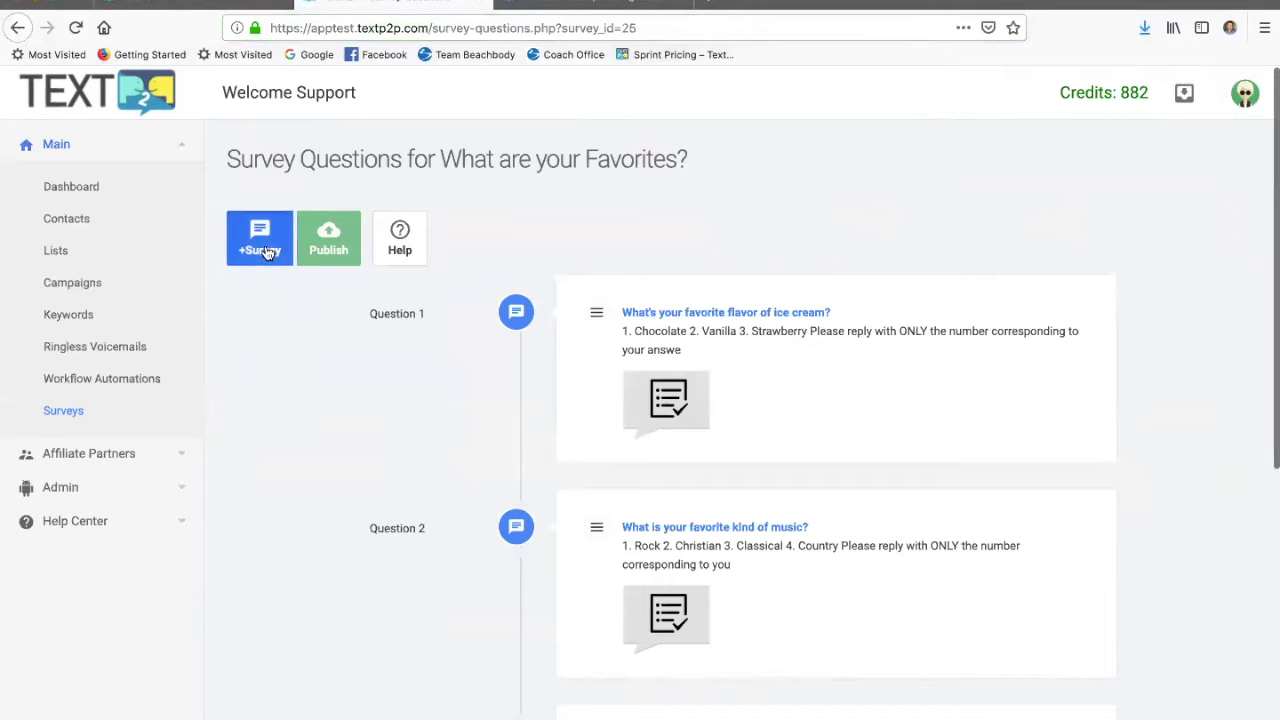
left_click(265, 250)
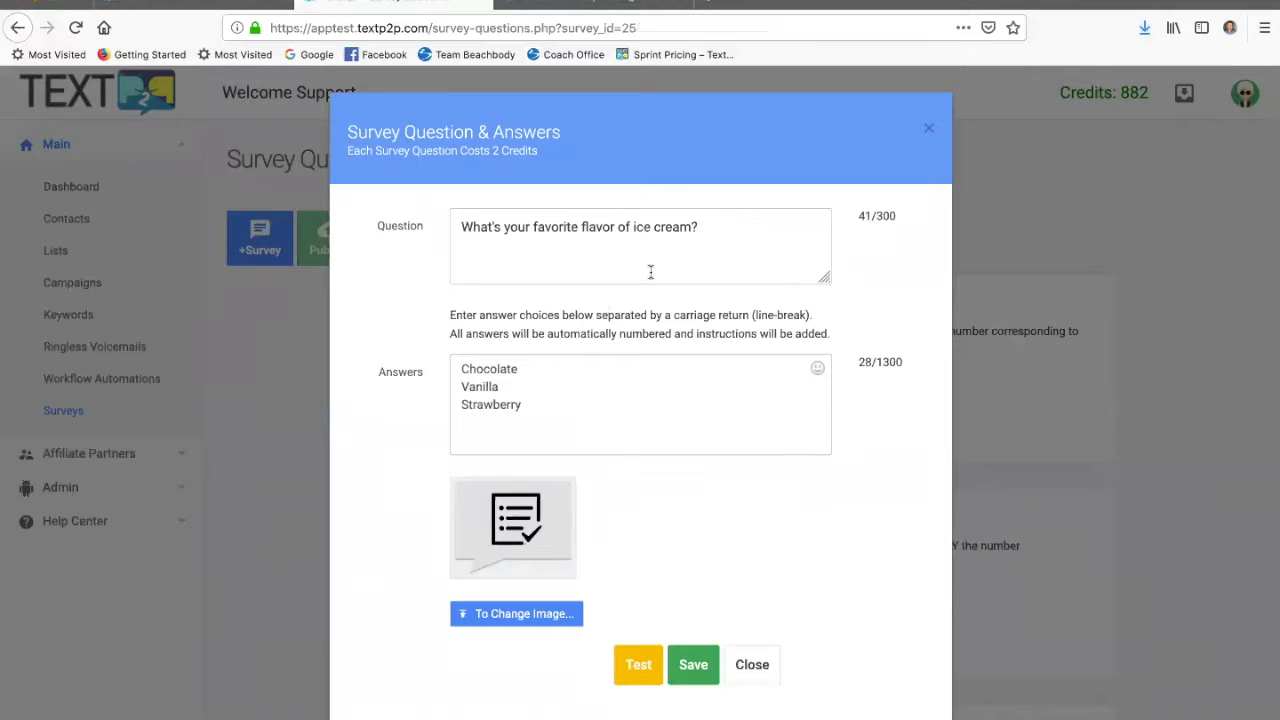
left_click_drag(708, 228, 450, 218)
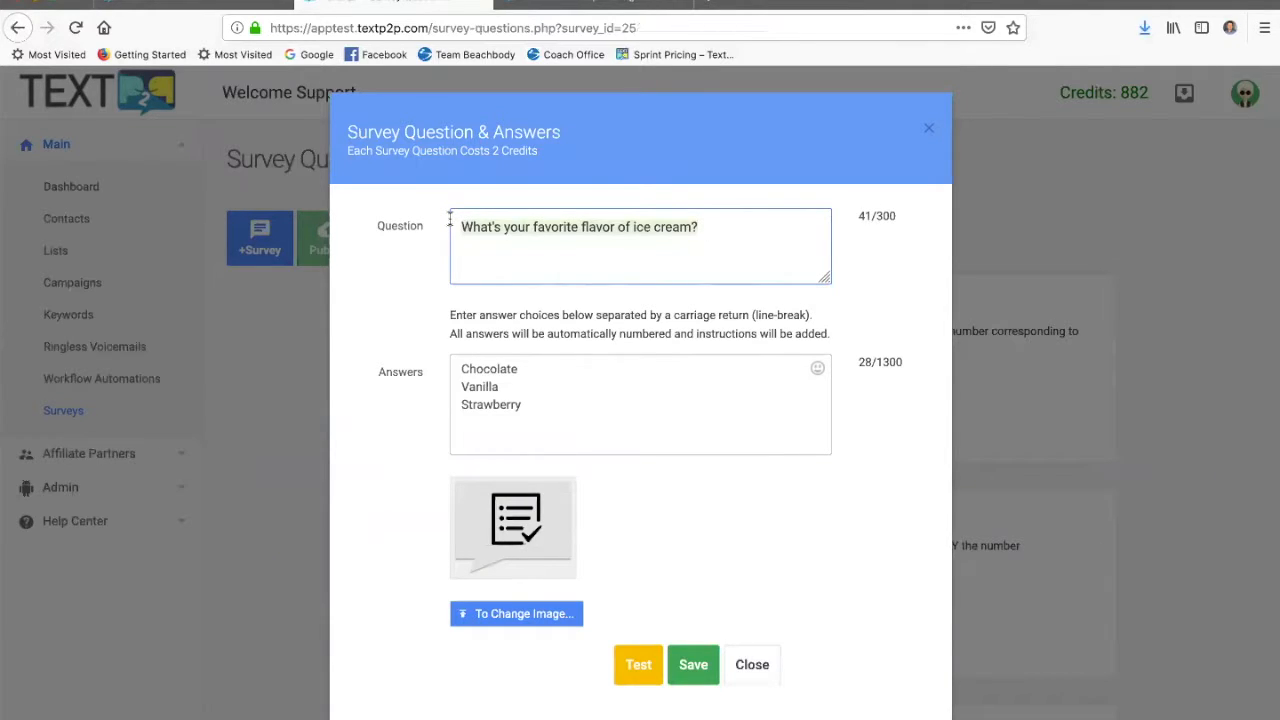
type("What i")
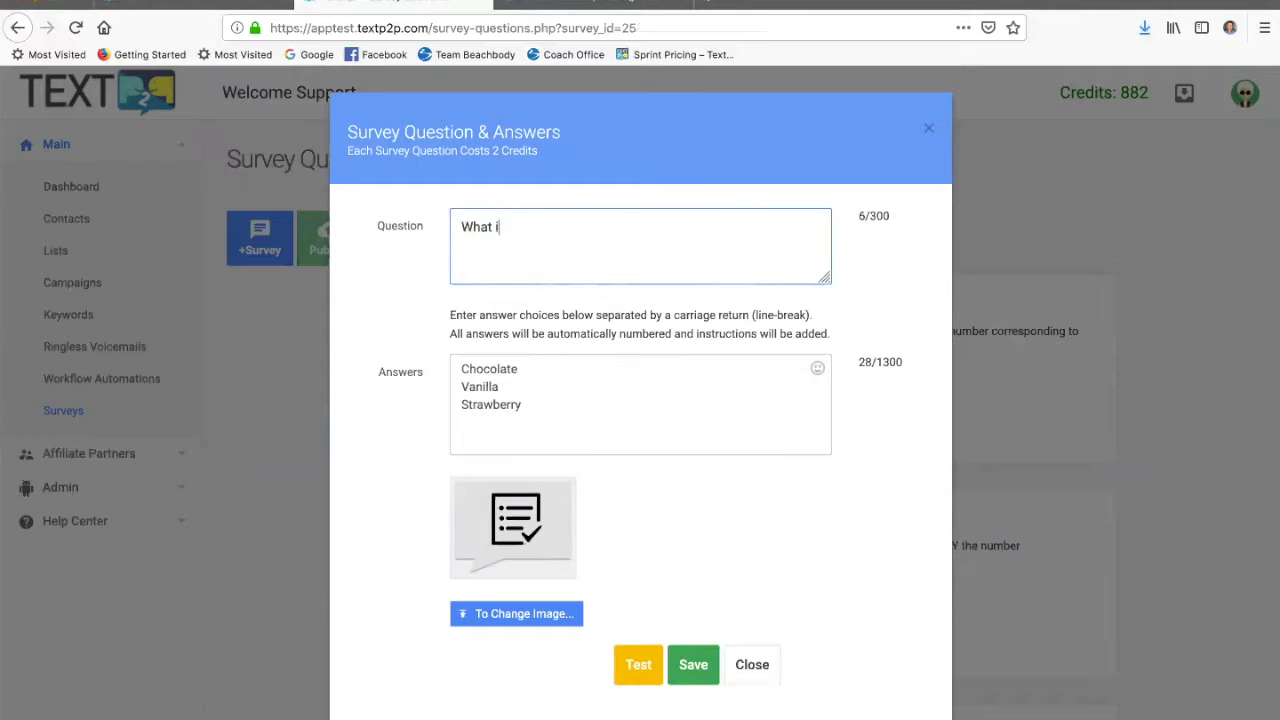
type("s your f")
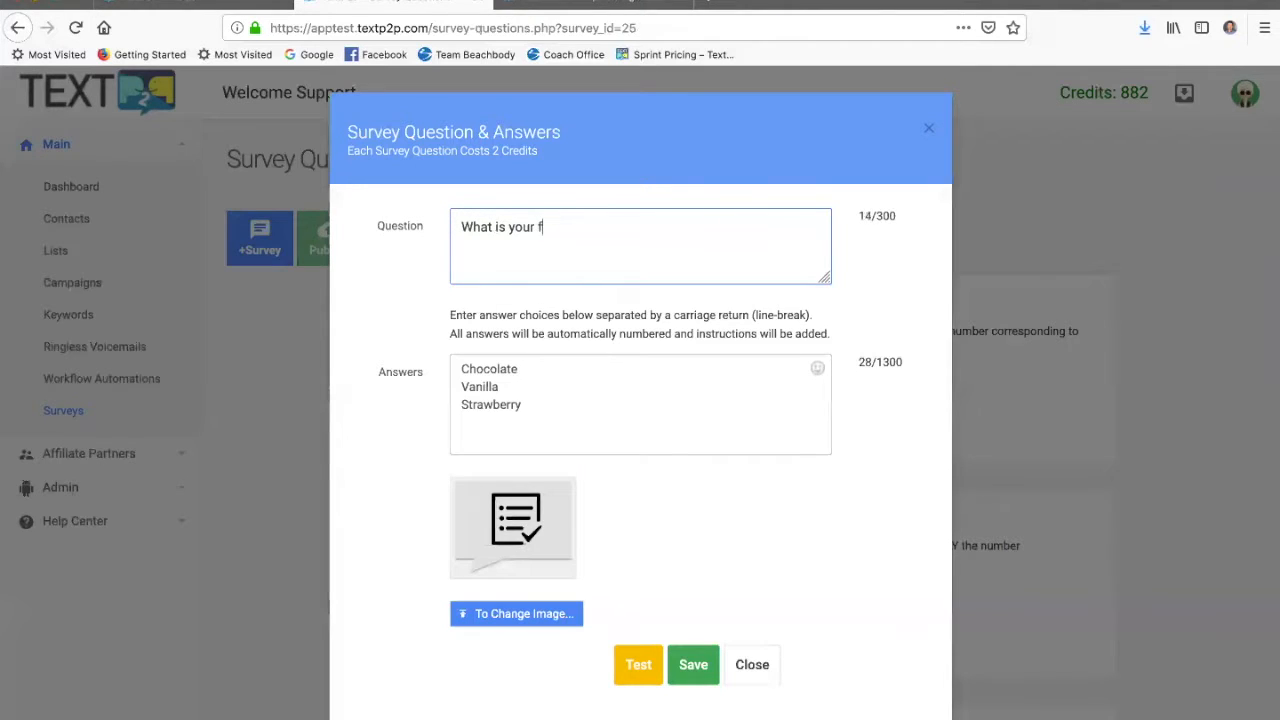
type("avorite beverage/")
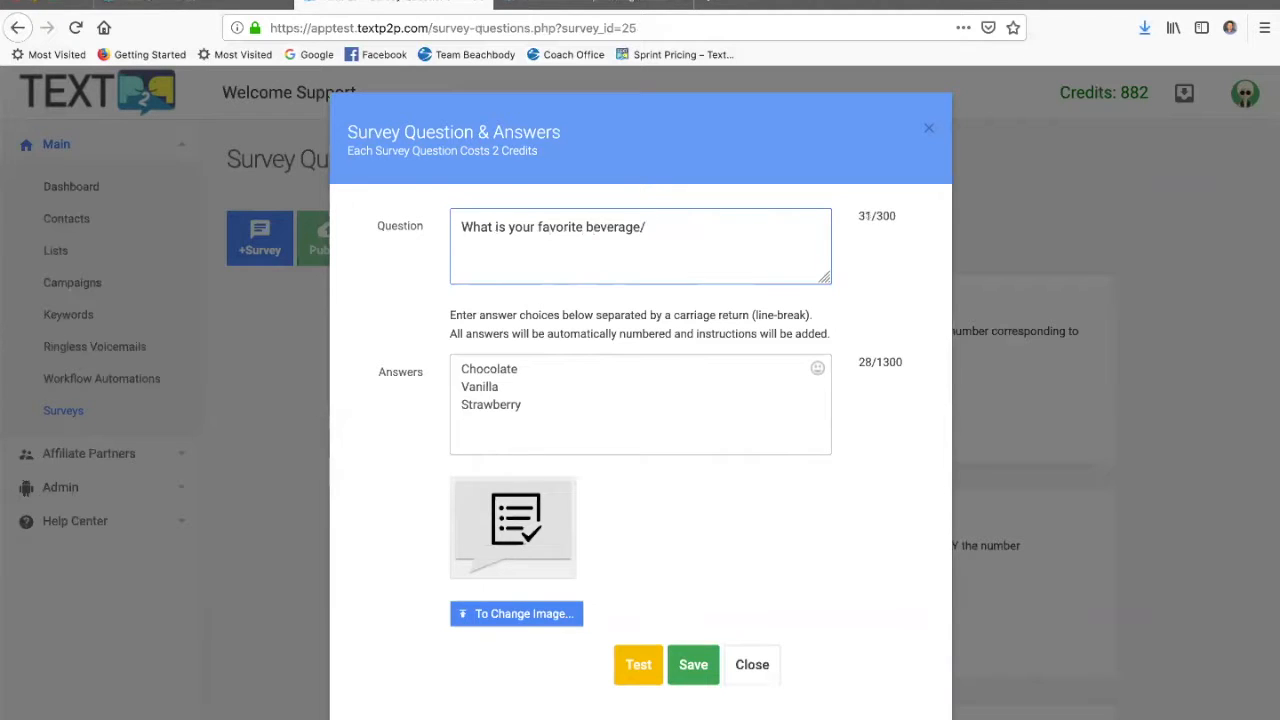
key("BackSpace")
type("?")
Set the beverage question's answers to Beer, Wine, Soda and Water on separate lines, save the question and close it.
left_click_drag(543, 416, 386, 357)
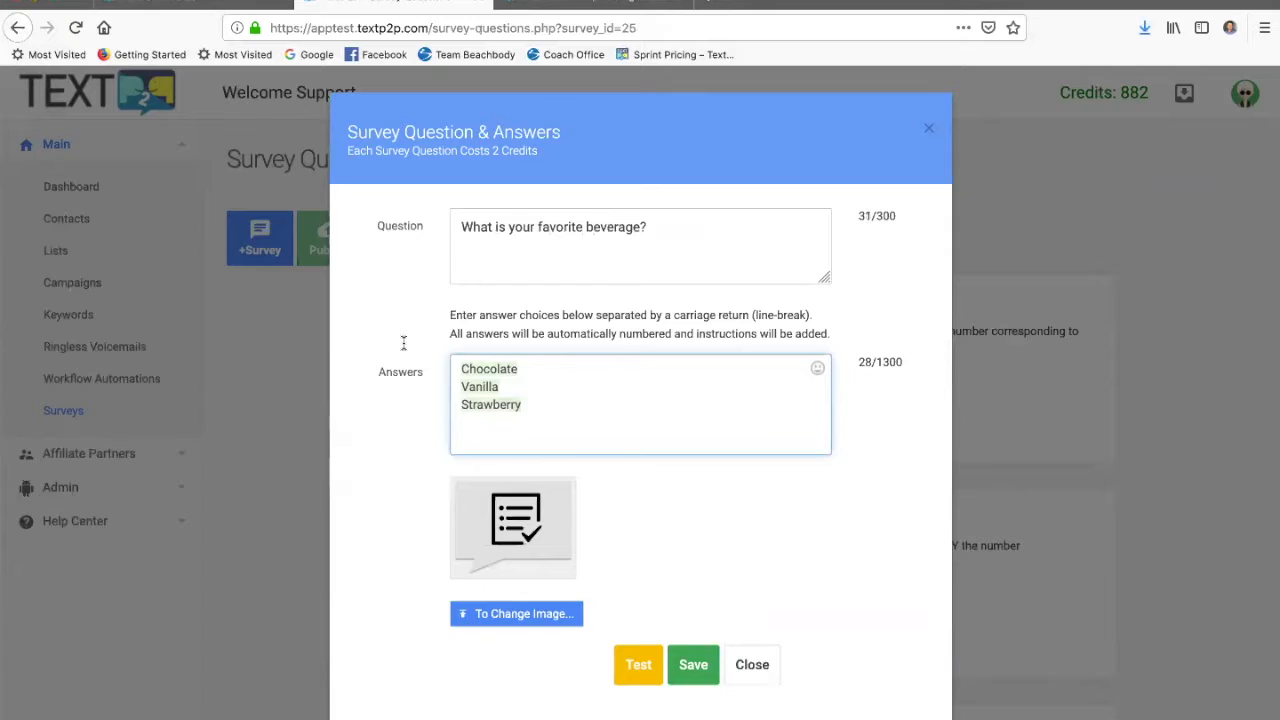
type("Beer")
key("Return")
type("w")
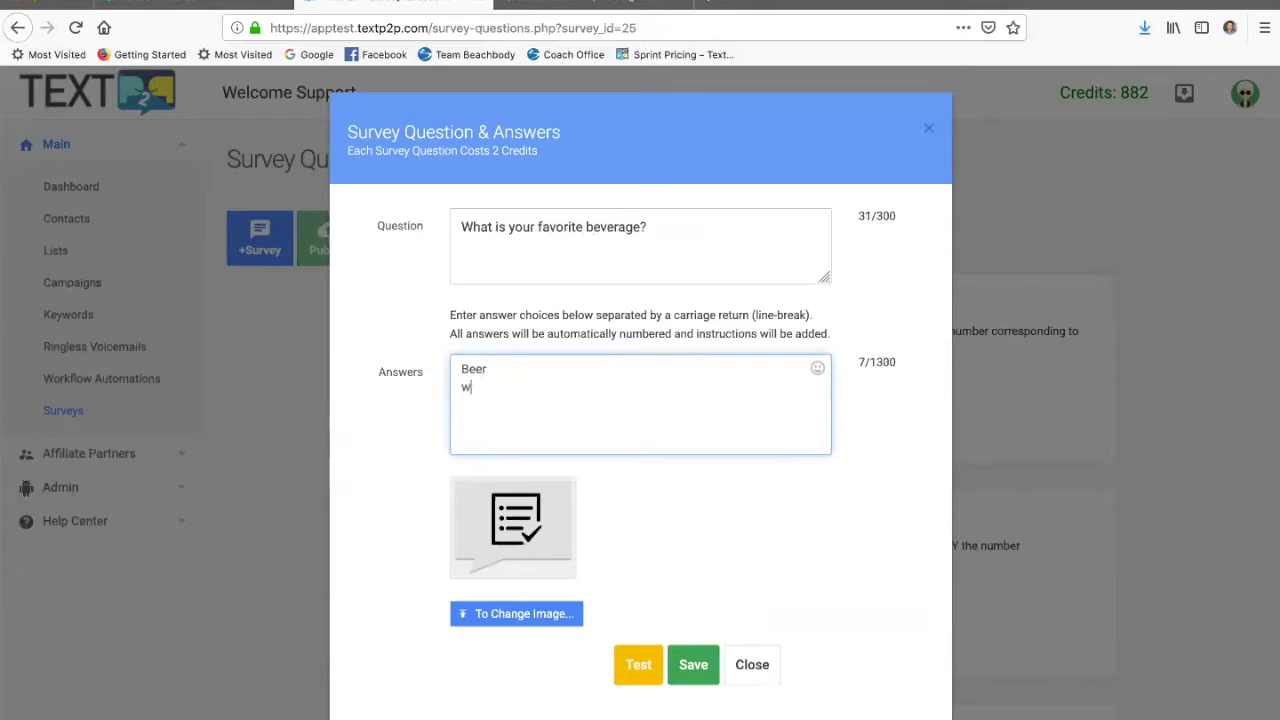
key("BackSpace")
type("Wine ")
type("Soda")
key("Return")
type("Water")
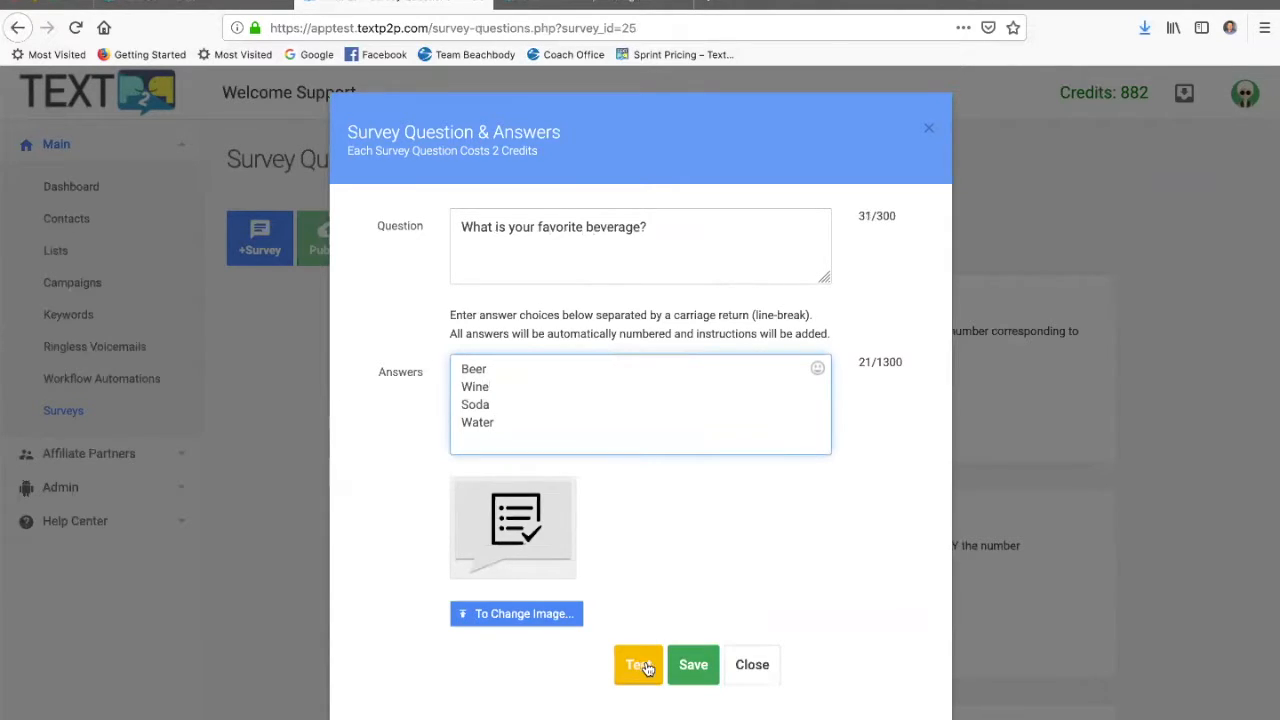
left_click(690, 668)
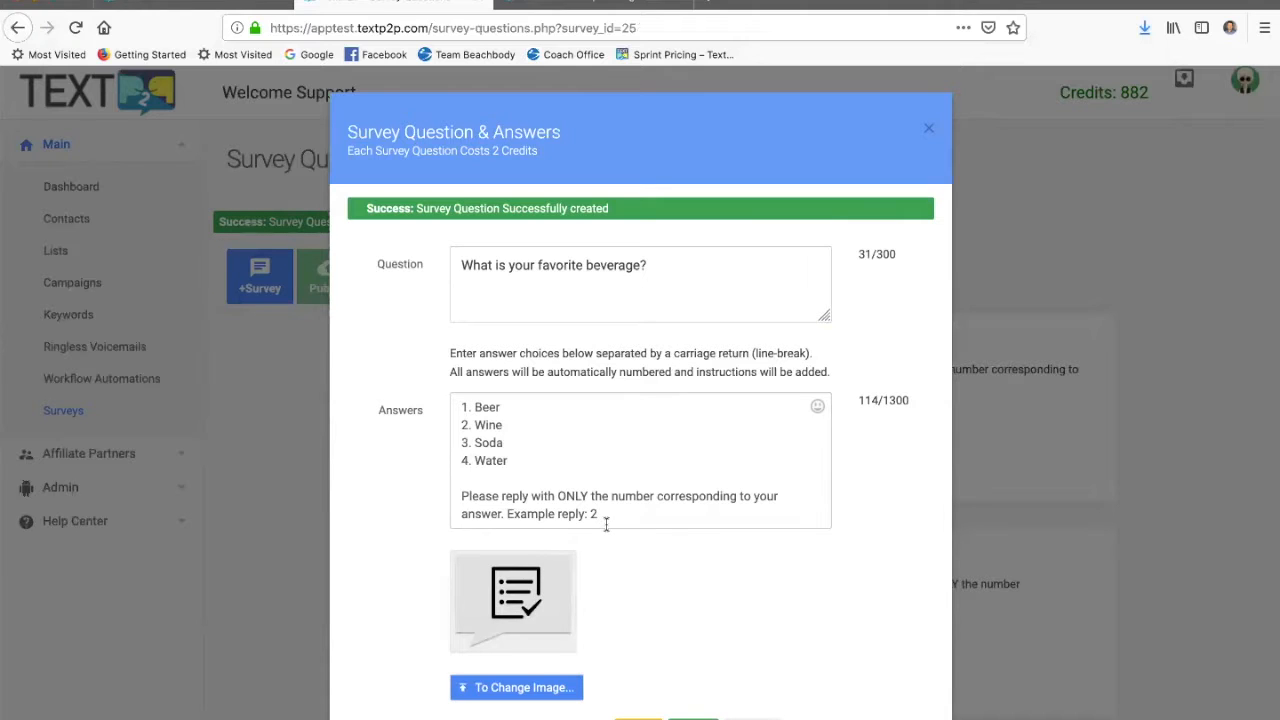
scroll(728, 612, "down", 2)
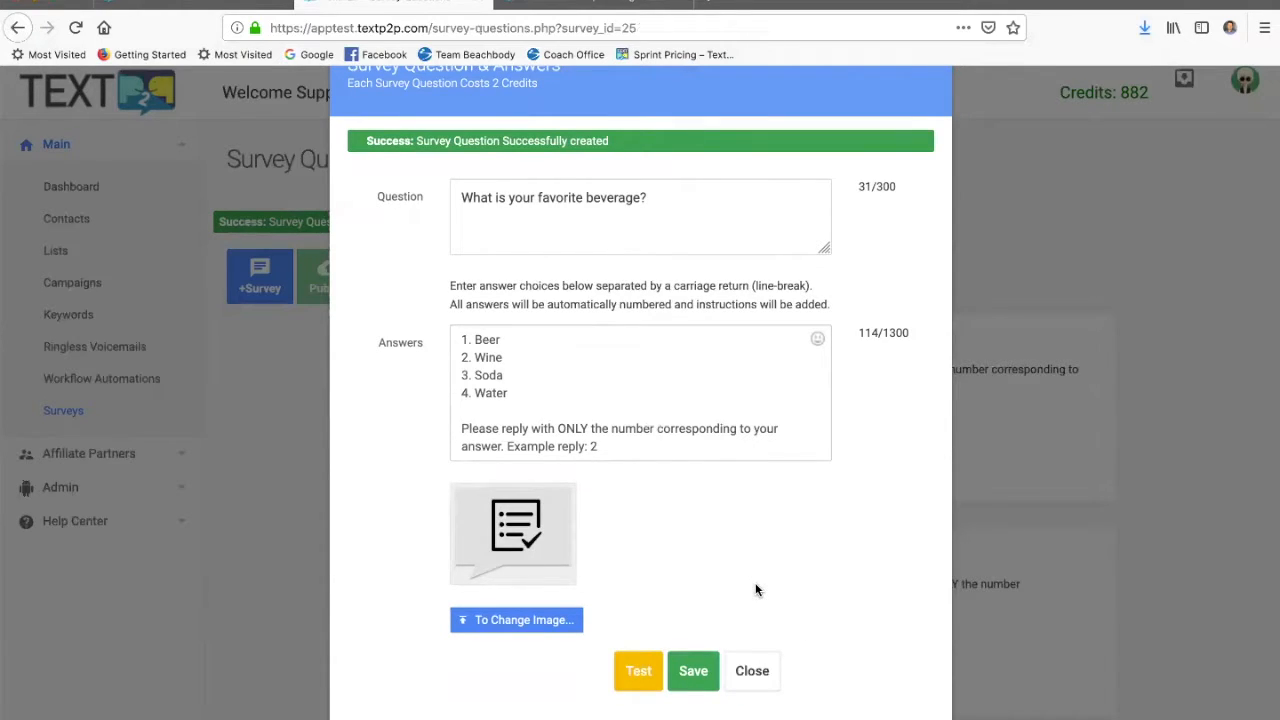
left_click(752, 672)
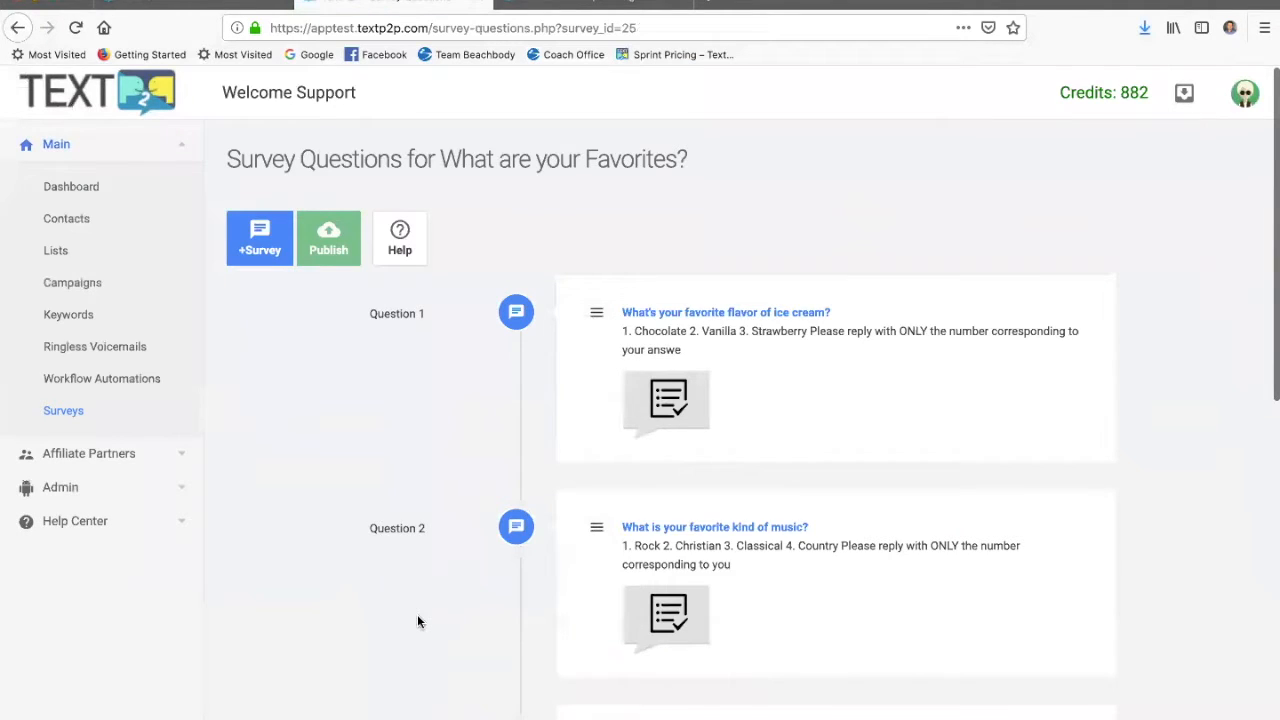
Delete the favorite beverage question at the end of the survey and check the remaining question list.
scroll(418, 618, "down", 2)
scroll(417, 614, "down", 5)
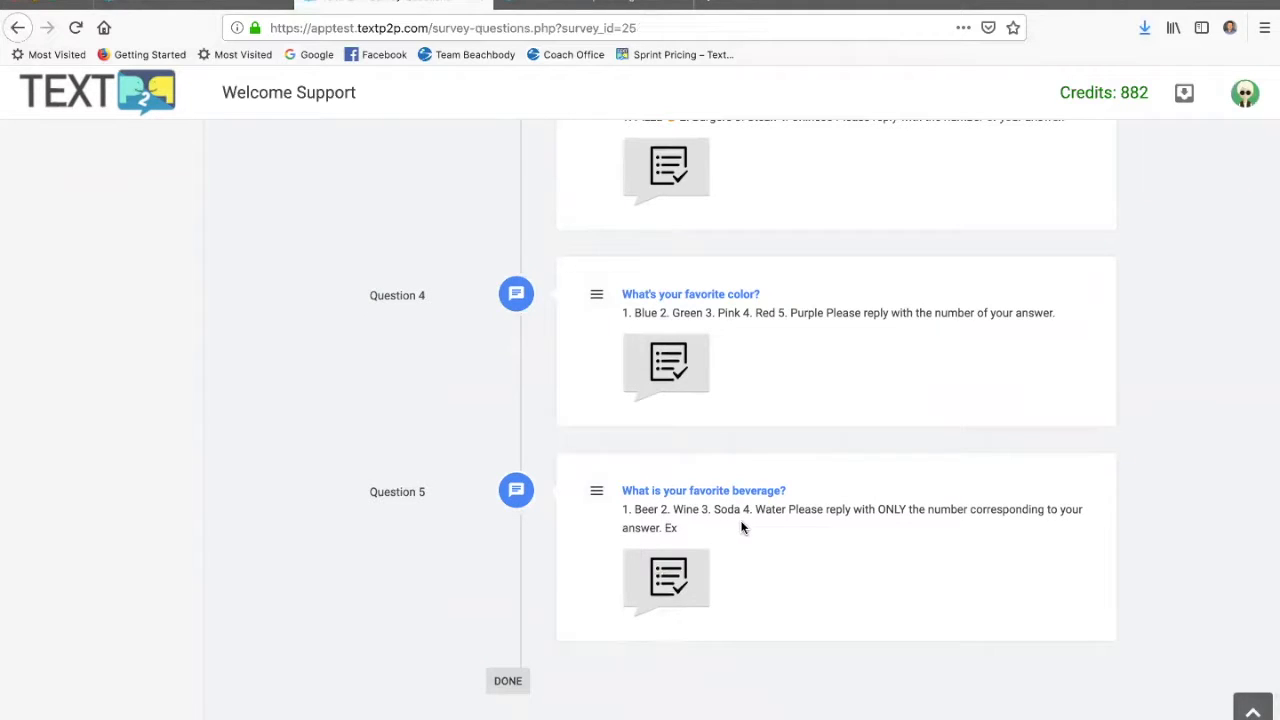
left_click(596, 492)
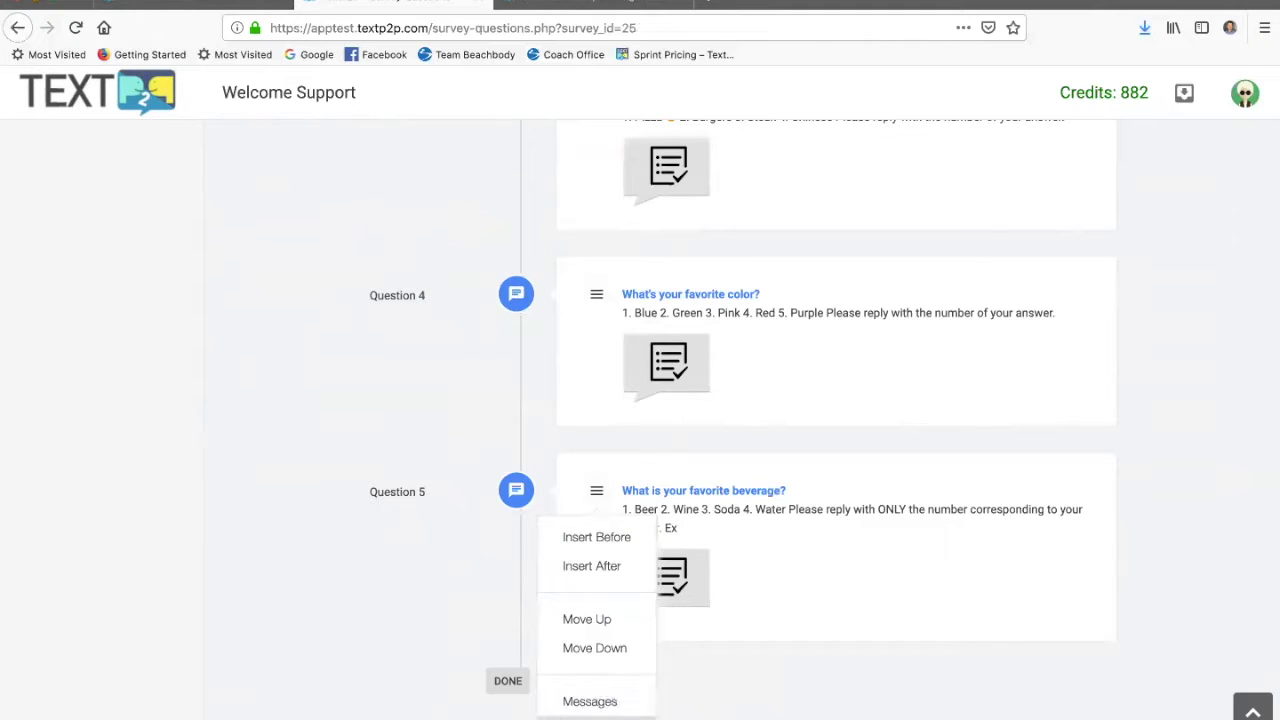
left_click(590, 718)
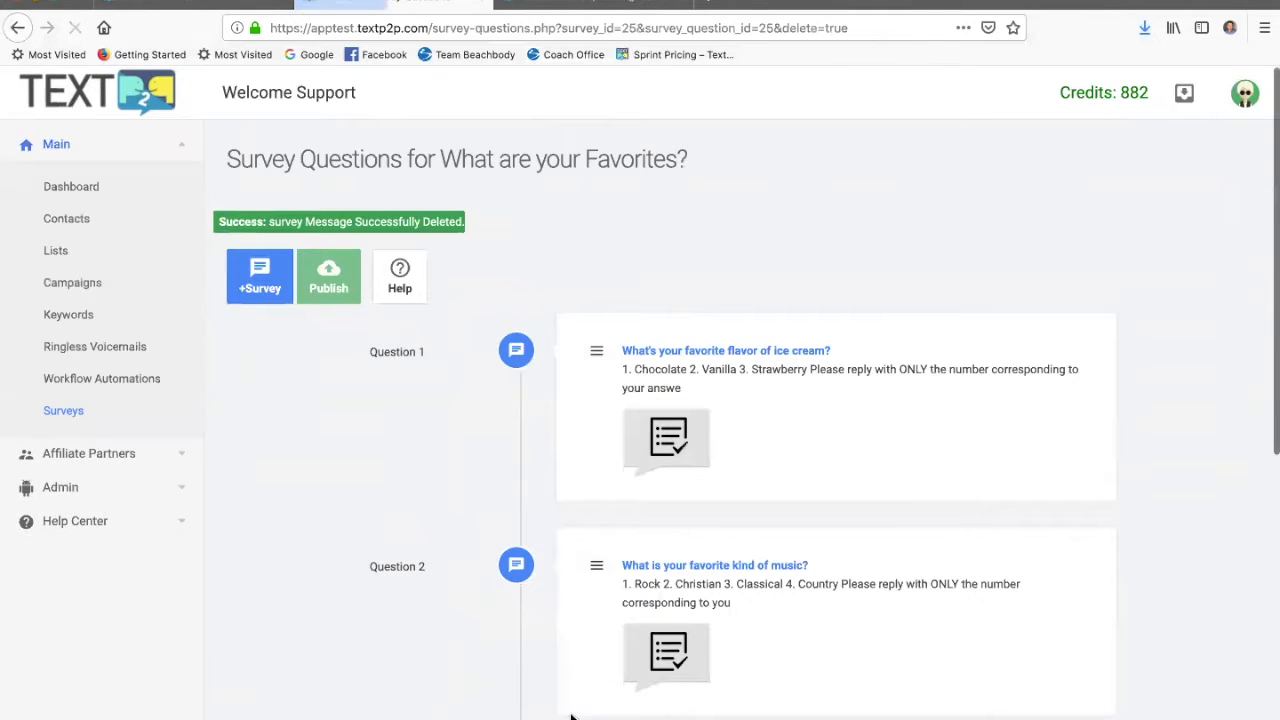
scroll(342, 581, "down", 5)
scroll(342, 575, "down", 3)
scroll(342, 575, "up", 8)
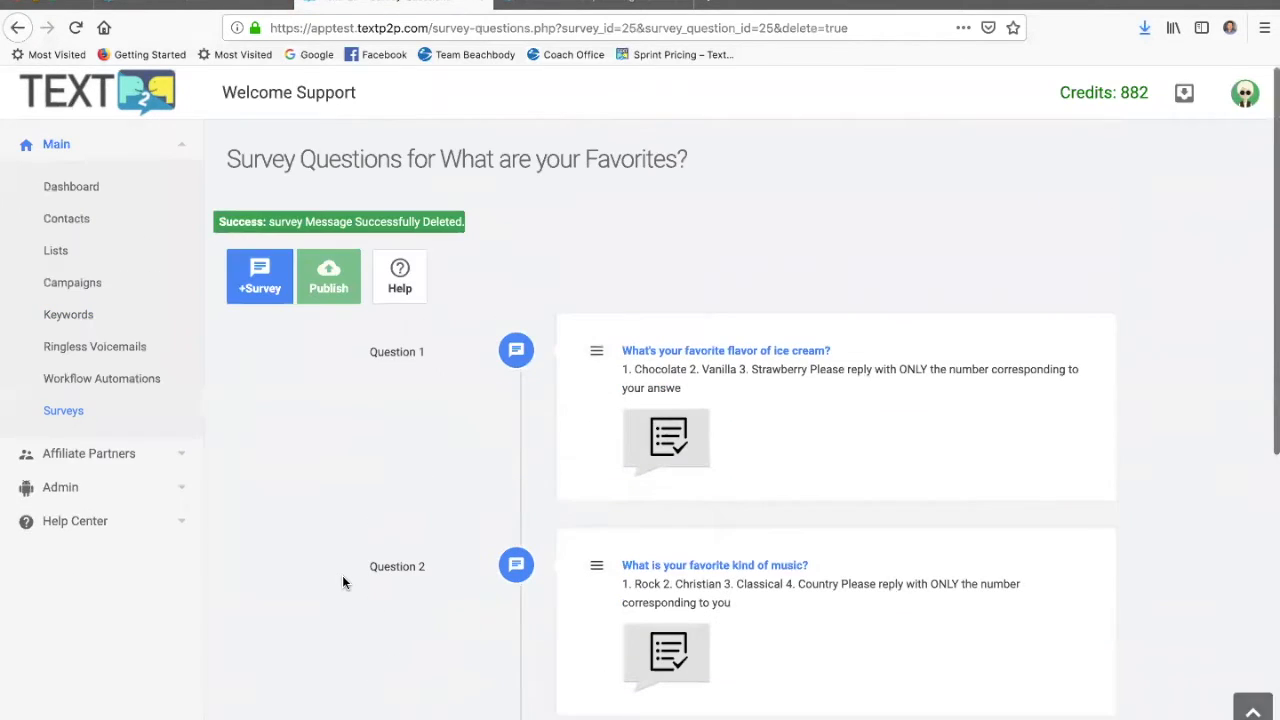
Open the participants of the "What are your Favorites?" survey and review the first-listed participant's contact details.
left_click(76, 415)
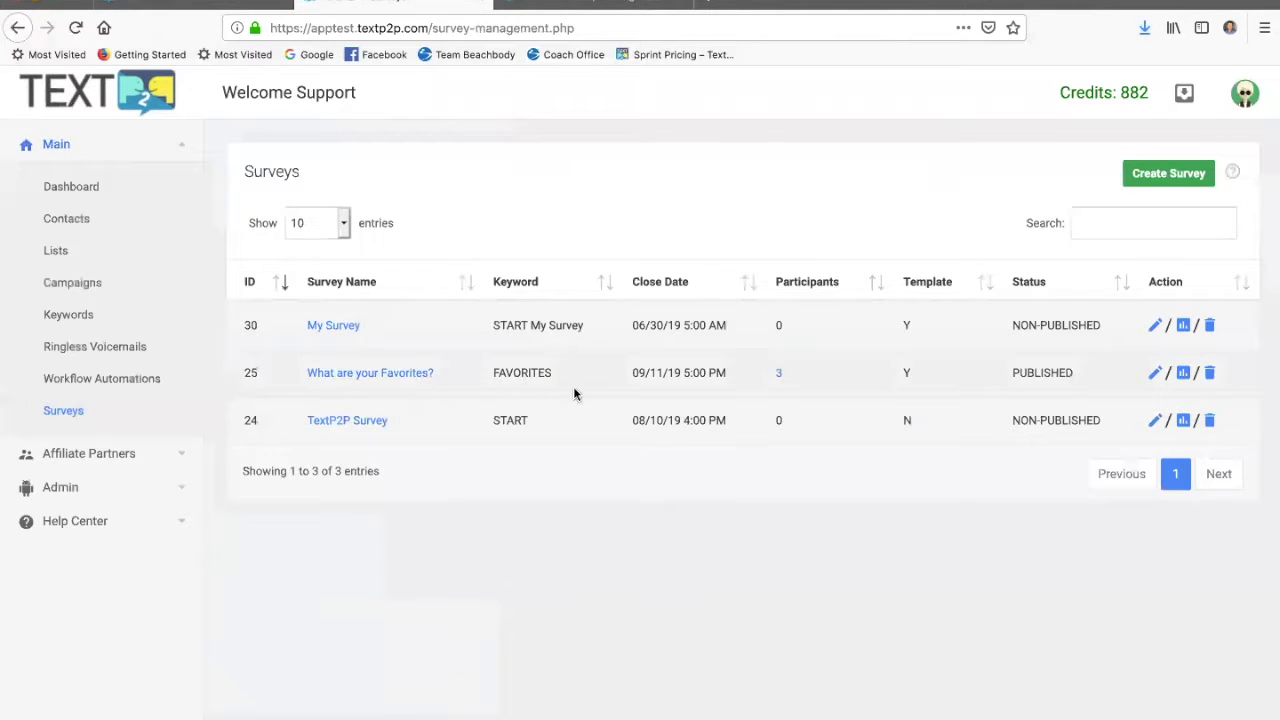
left_click(779, 373)
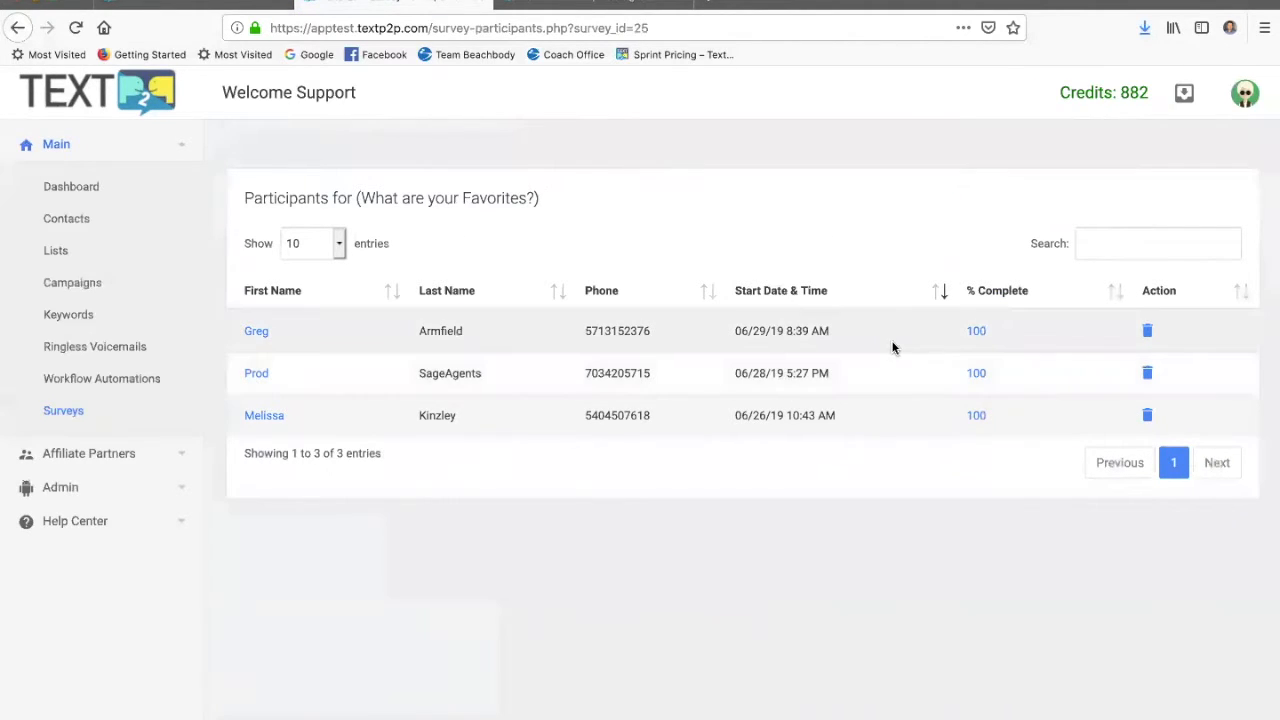
left_click(257, 332)
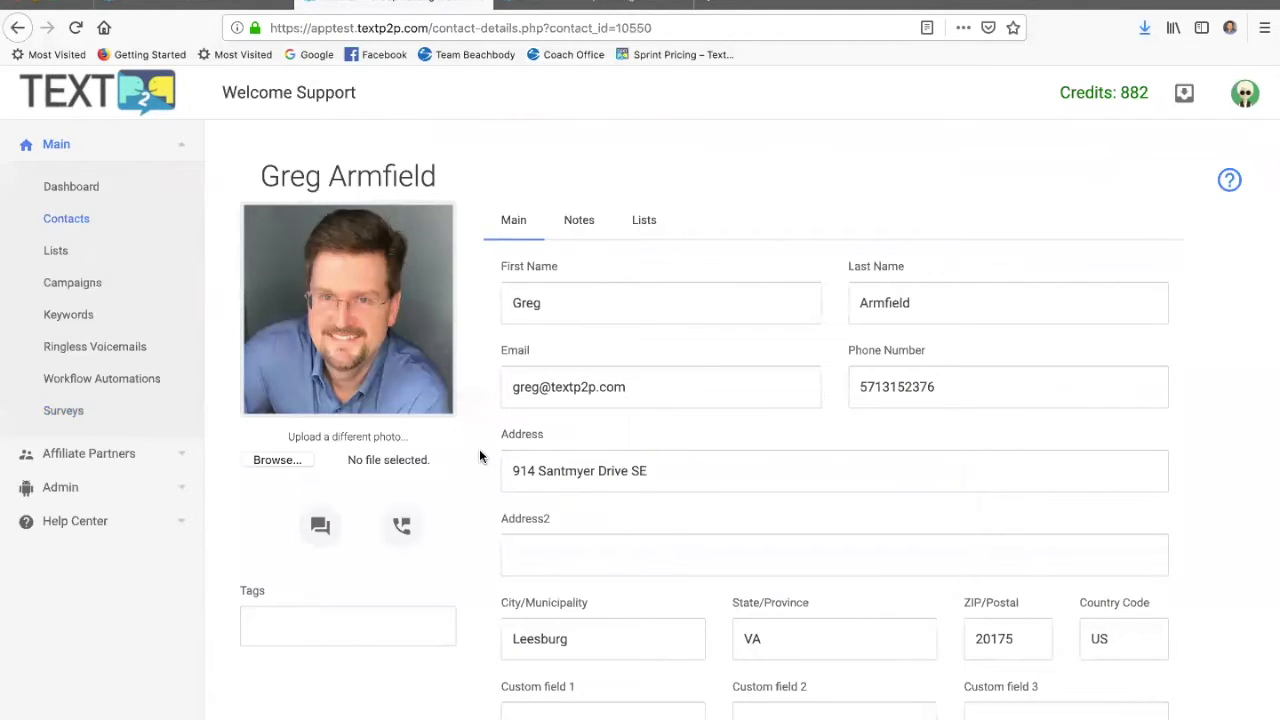
scroll(479, 457, "down", 2)
scroll(479, 420, "up", 2)
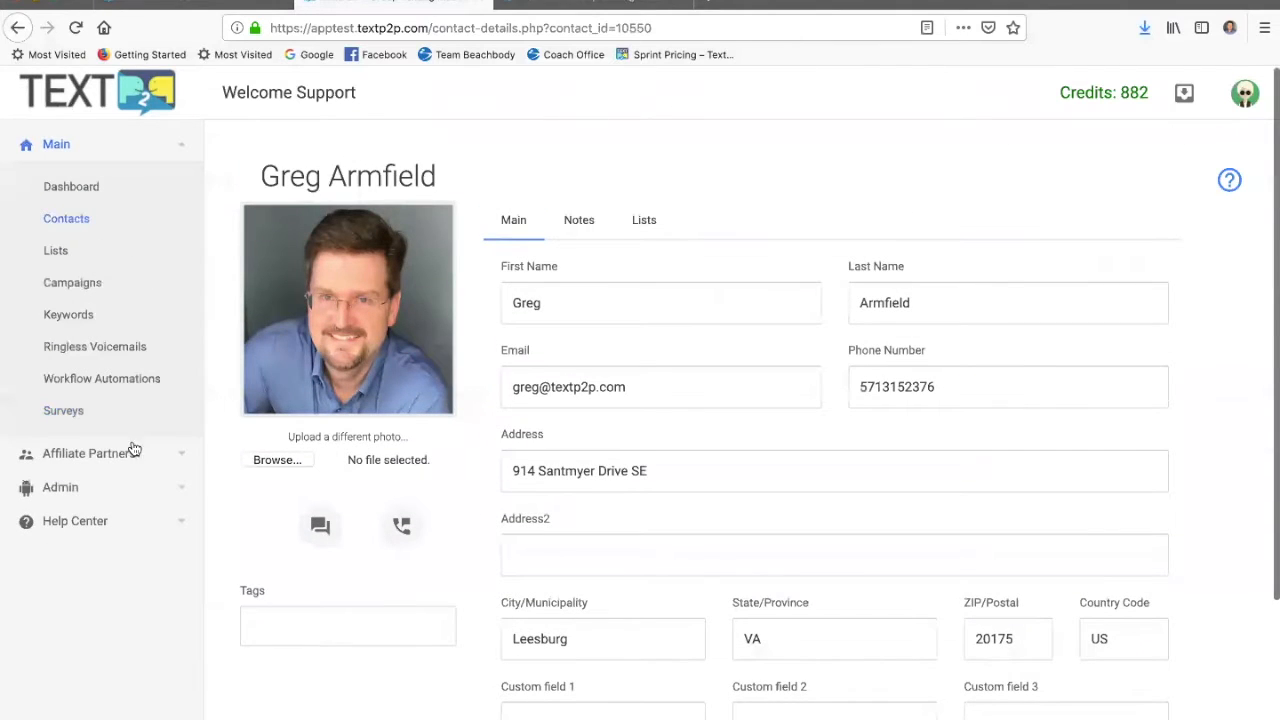
Go back to the participant list, review the first participant's individual survey answers, and return to the survey list.
key("alt+Left")
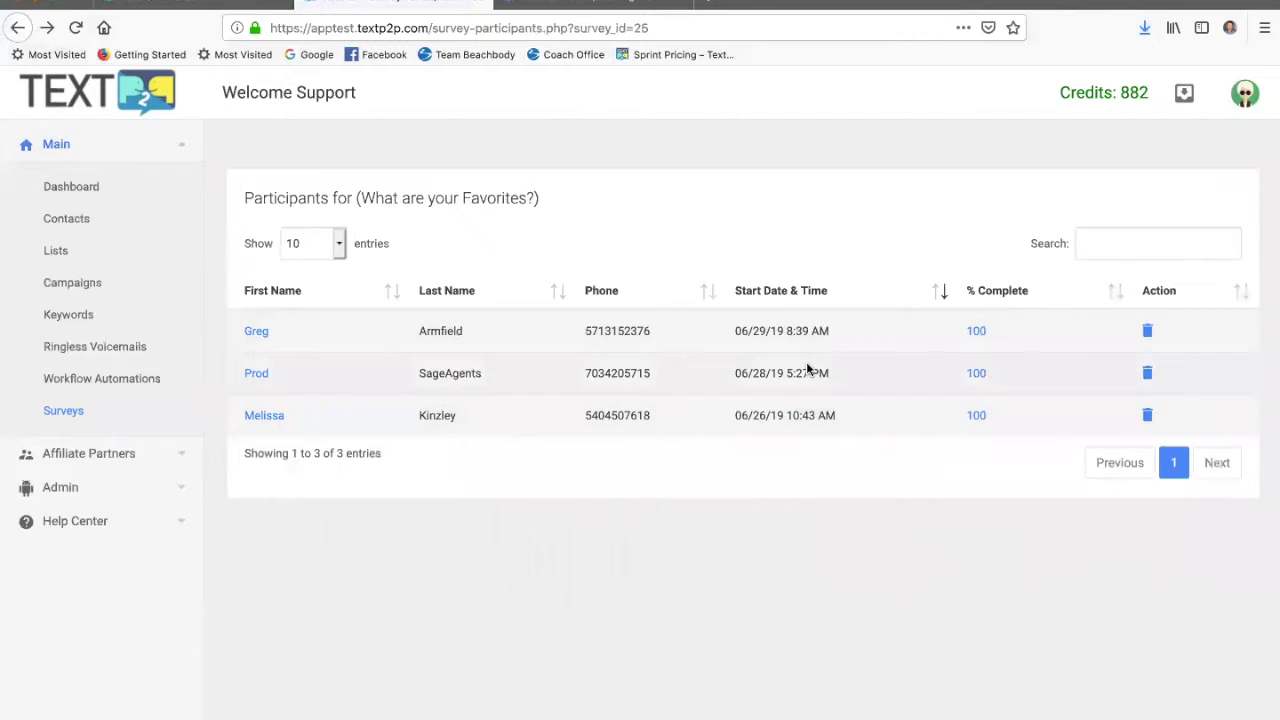
left_click(977, 330)
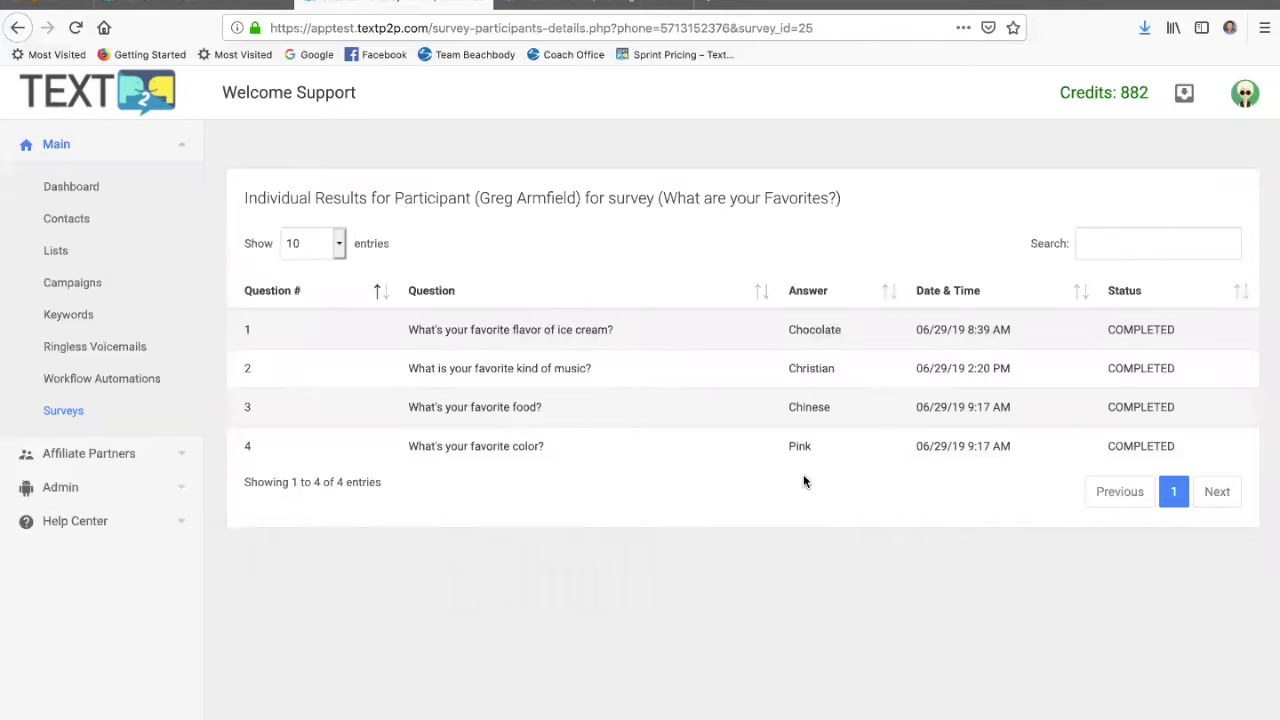
left_click(76, 410)
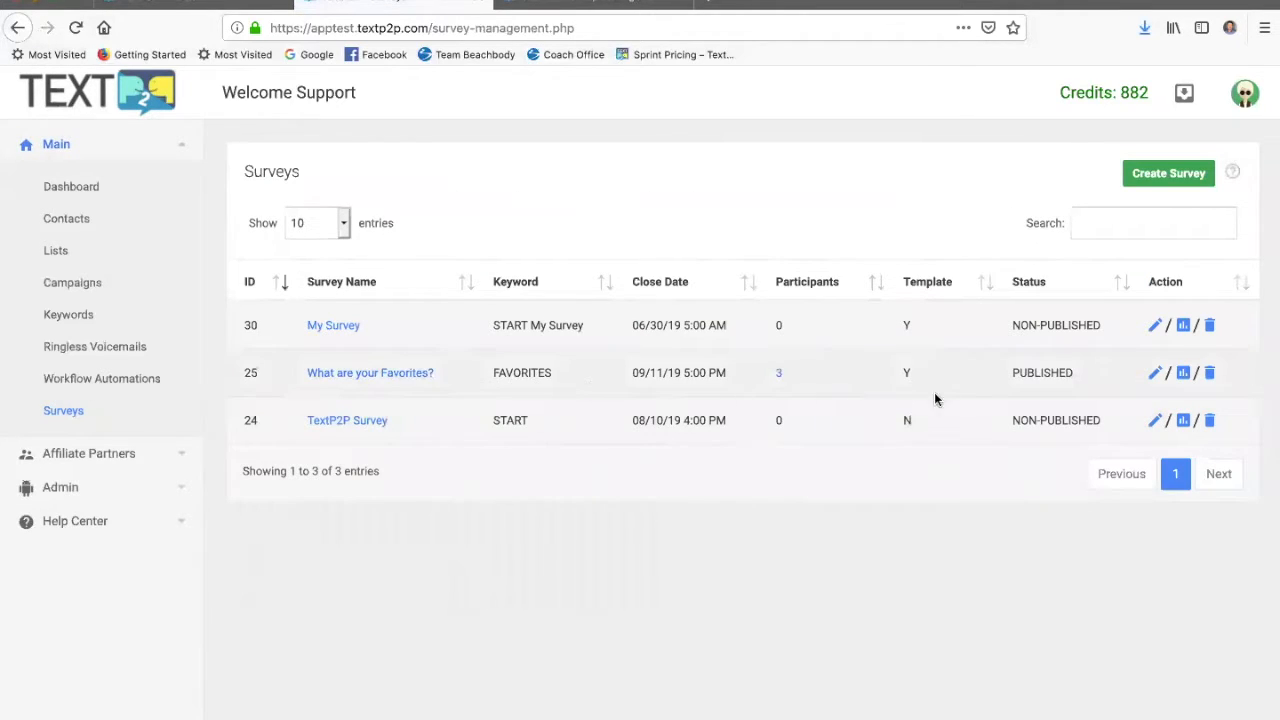
Open the results of the "What are your Favorites?" survey and examine the ice cream question's pie chart and answer table.
left_click(1183, 373)
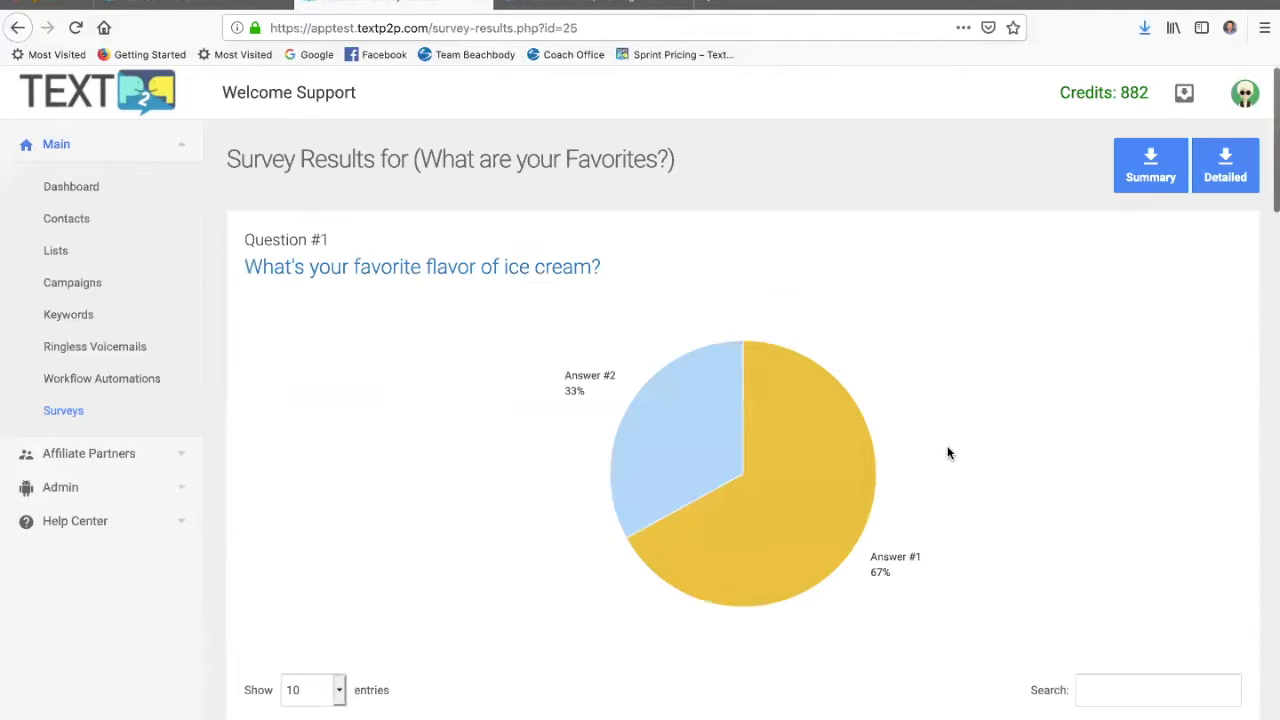
scroll(949, 453, "down", 1)
scroll(949, 453, "down", 1)
scroll(949, 453, "up", 1)
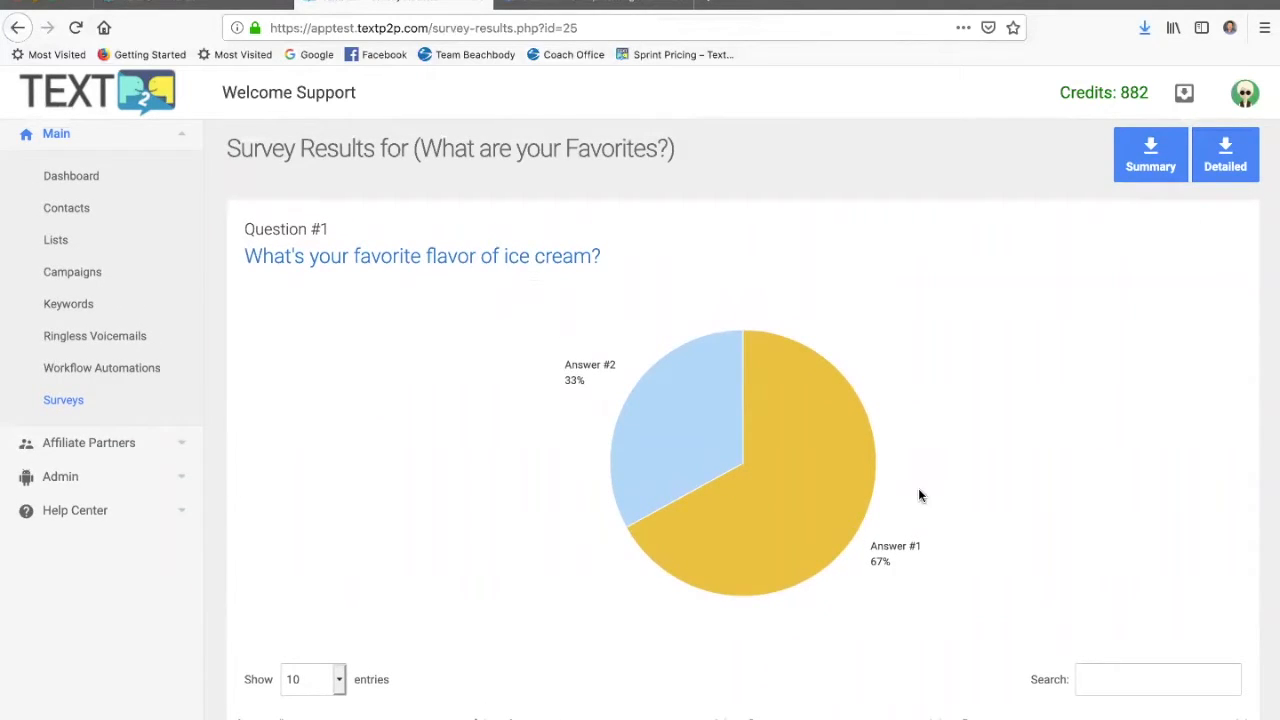
scroll(920, 495, "down", 1)
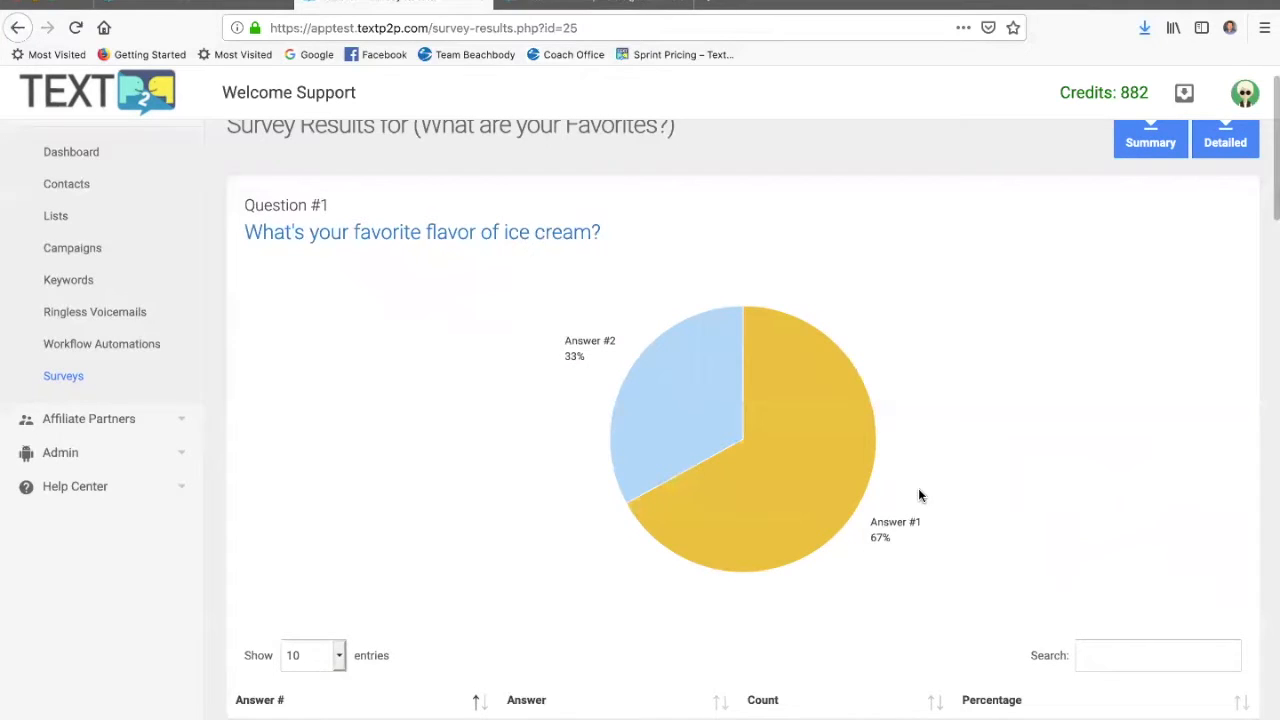
scroll(919, 489, "down", 1)
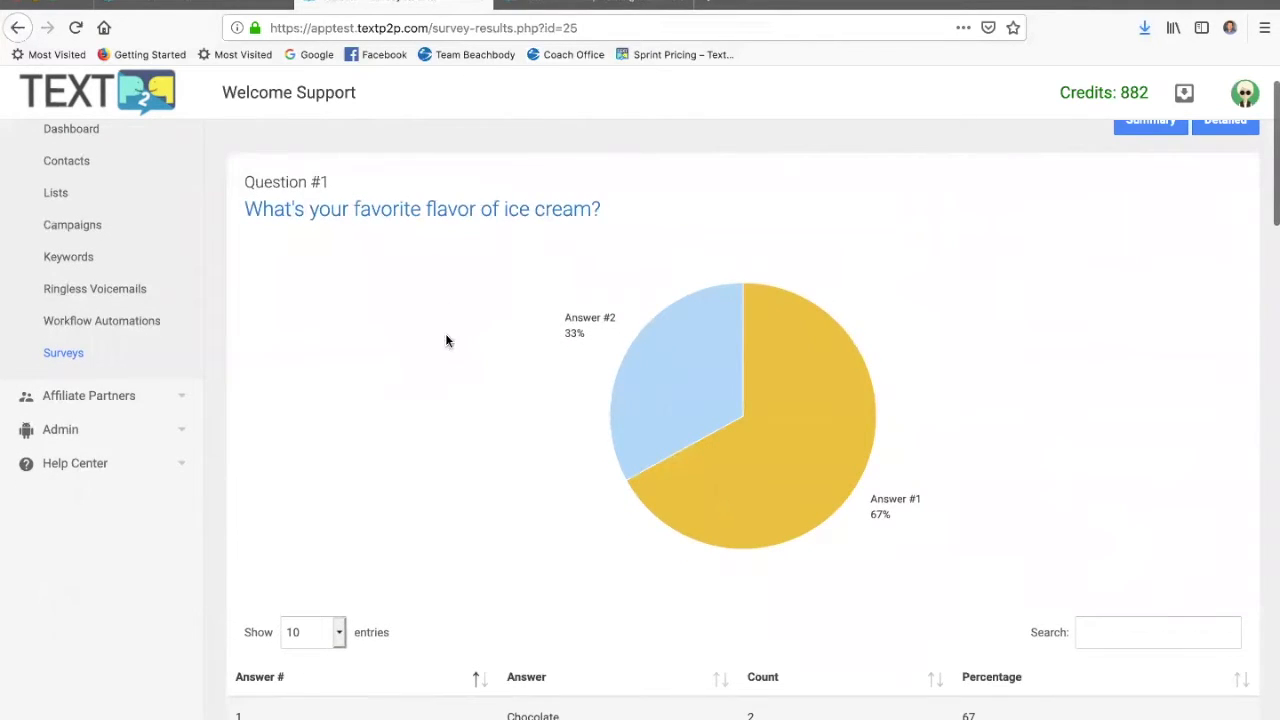
scroll(431, 409, "down", 3)
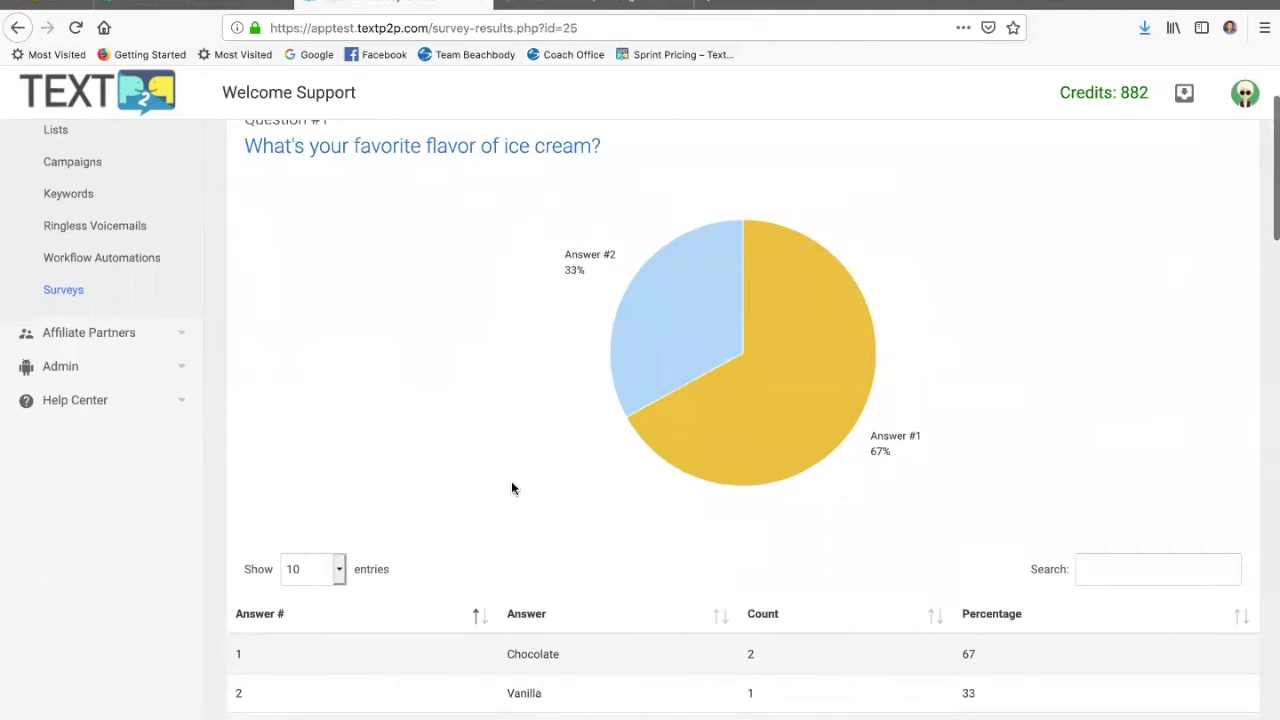
scroll(530, 482, "down", 8)
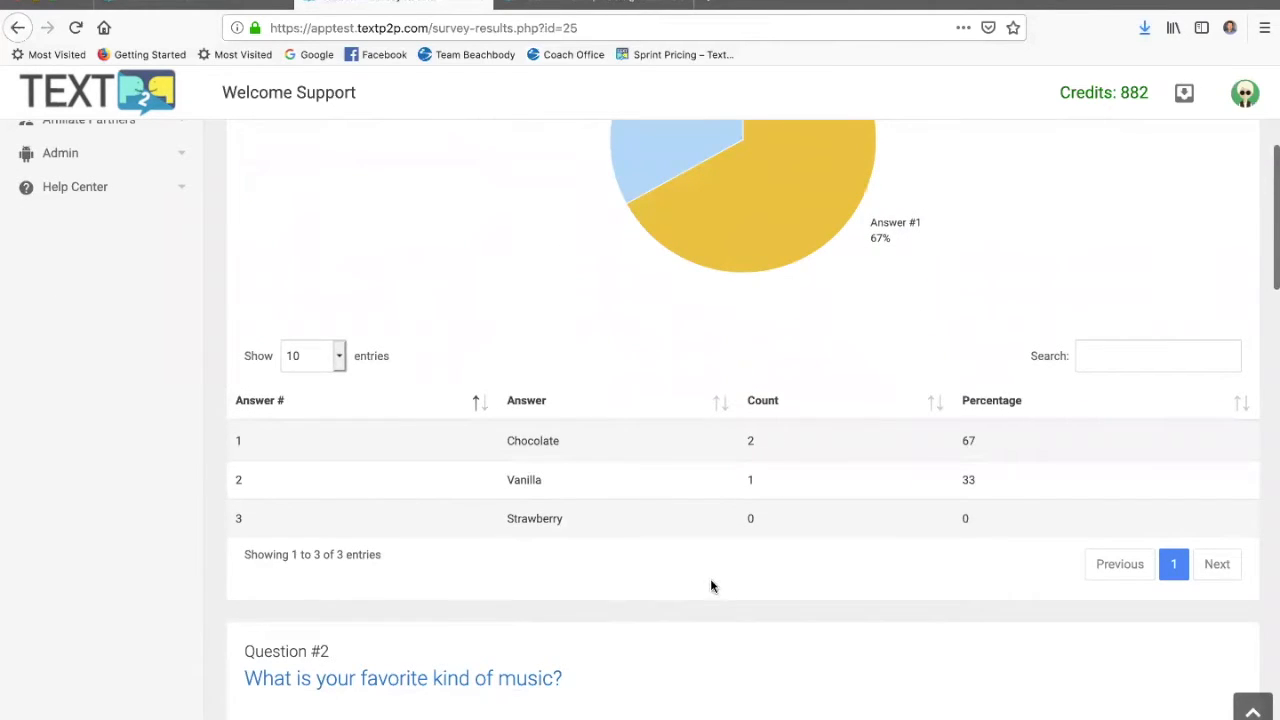
Review the charts and answer tables for the music, food and color questions, then return to the survey list.
scroll(710, 585, "down", 5)
scroll(711, 586, "down", 12)
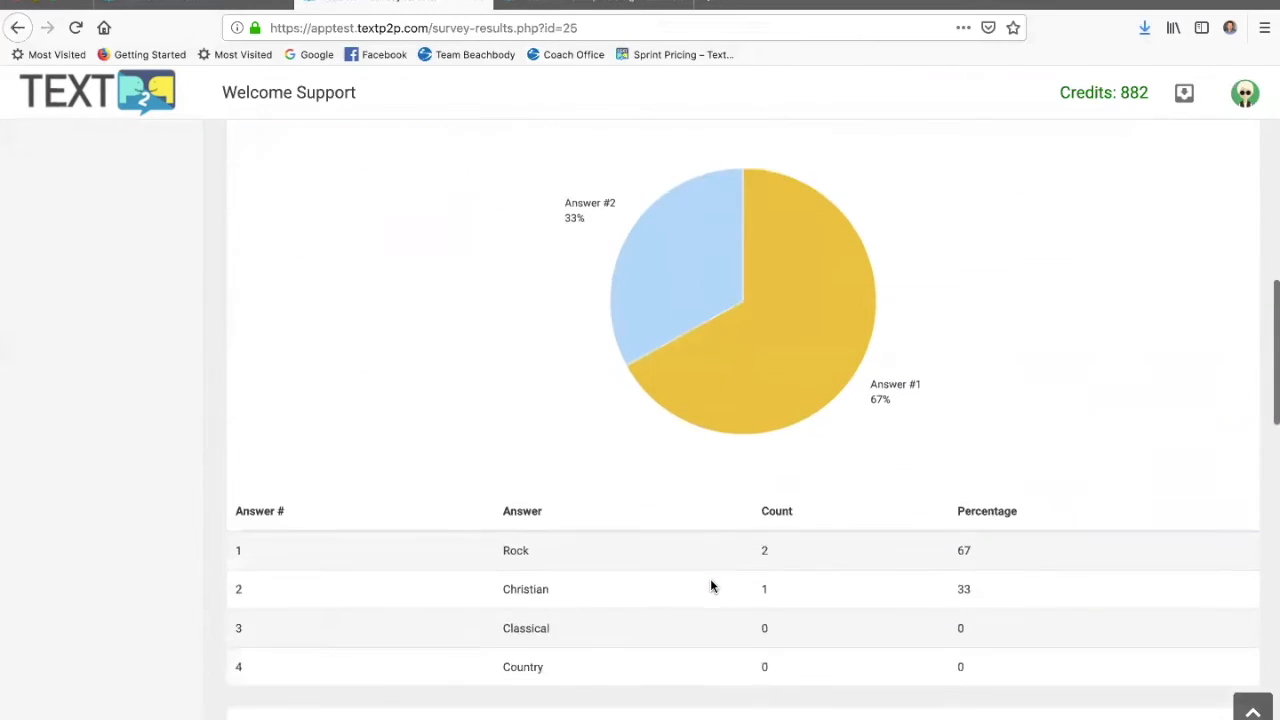
scroll(711, 586, "down", 16)
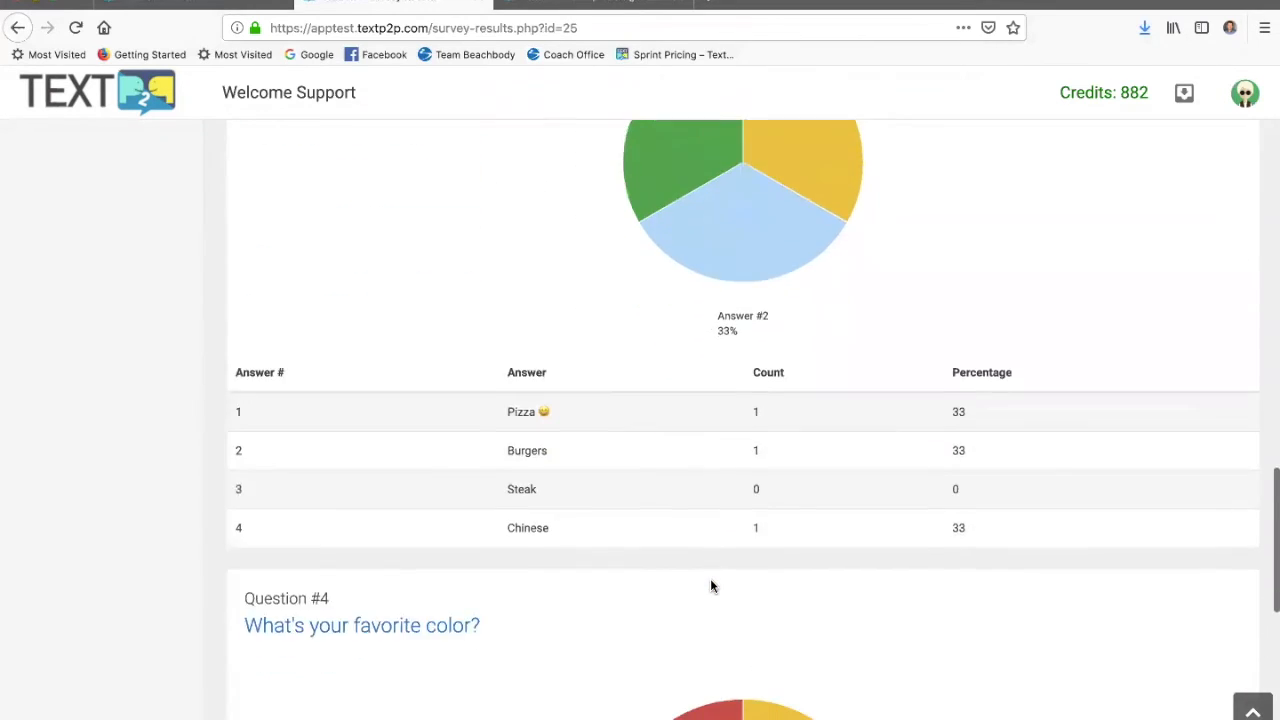
scroll(710, 585, "down", 4)
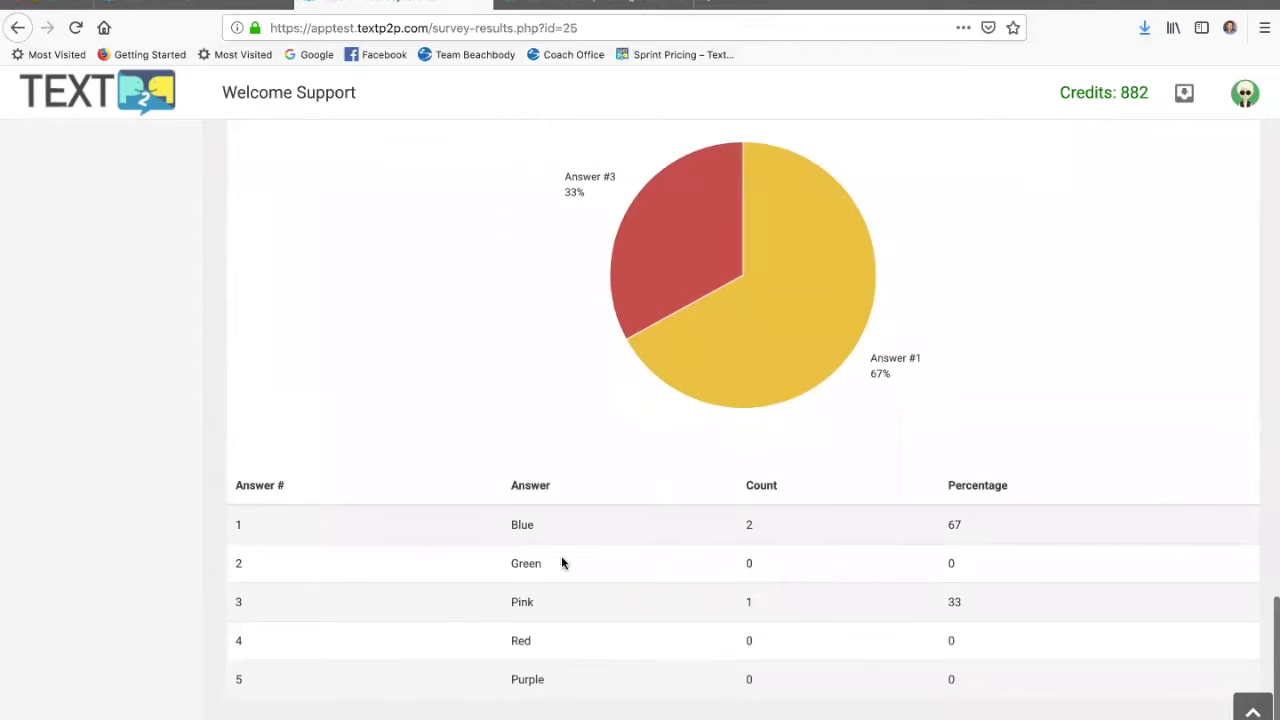
scroll(893, 555, "up", 3)
scroll(893, 557, "up", 20)
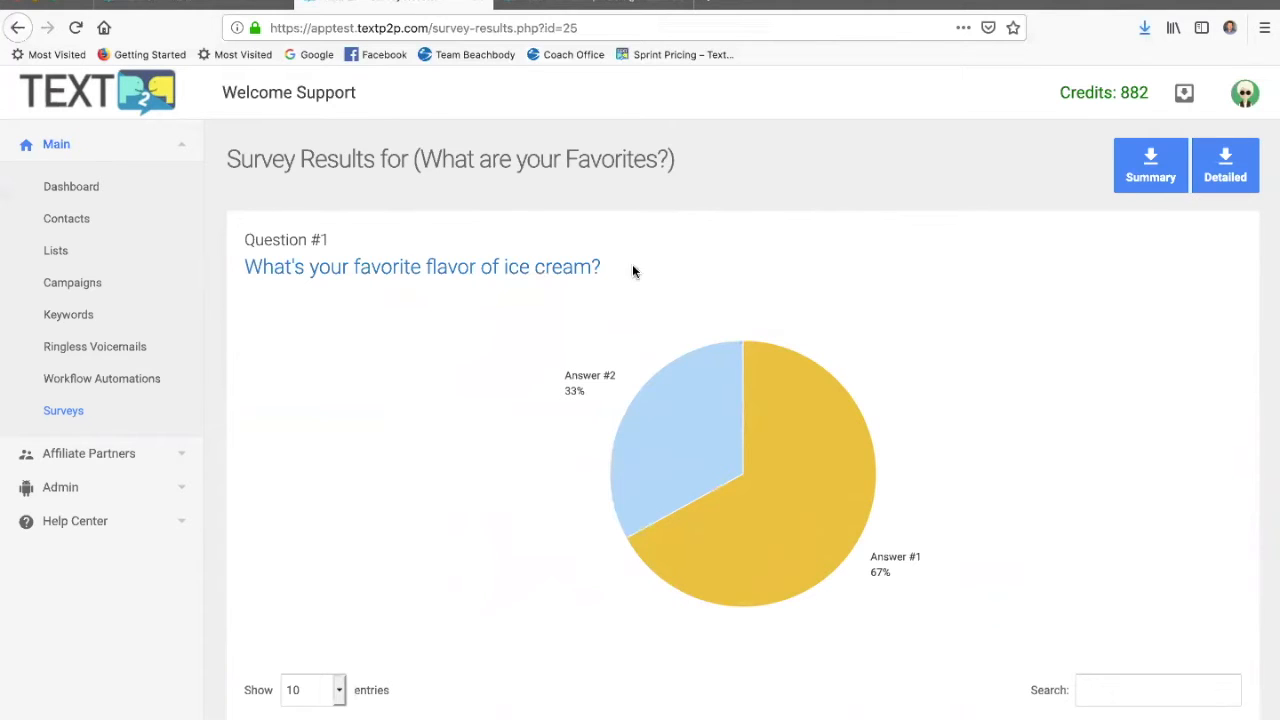
left_click(63, 410)
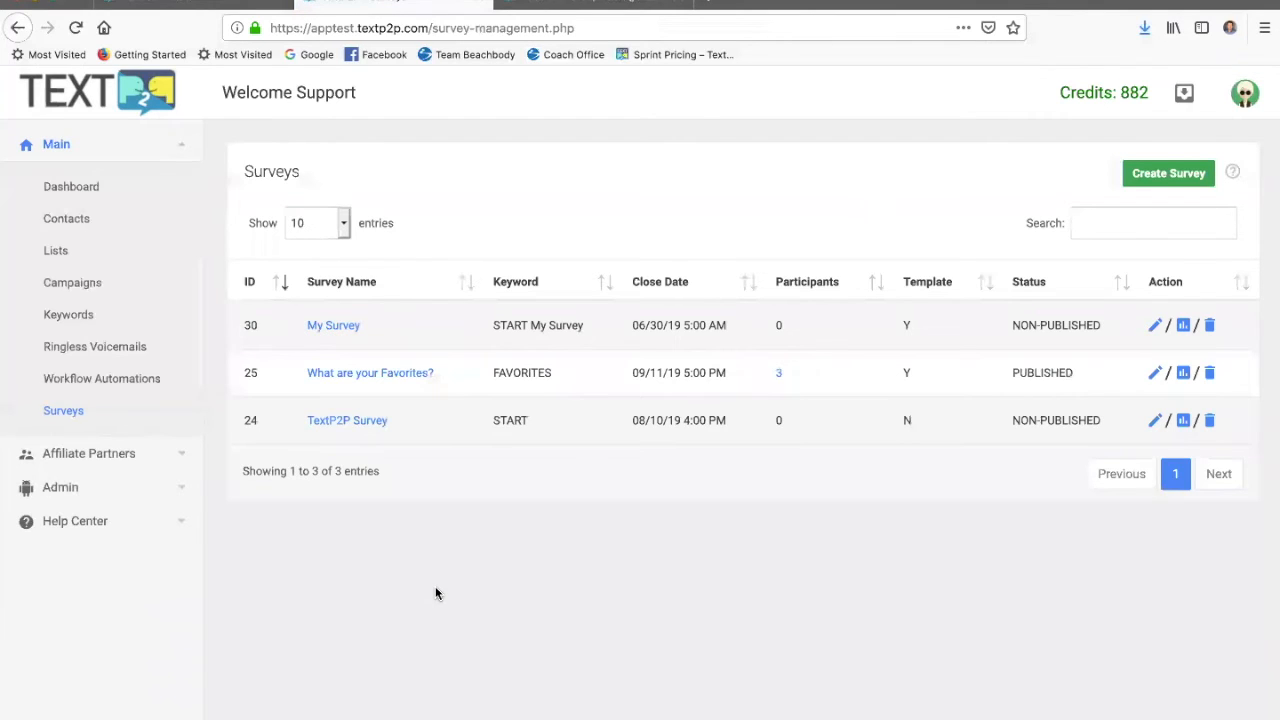